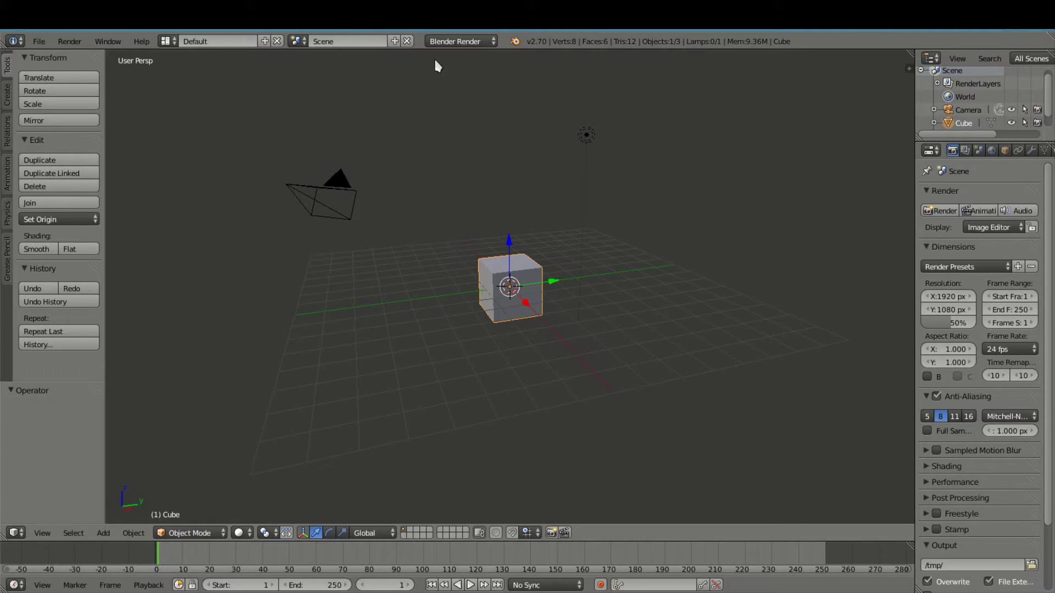
Step: Set the render engine to Cycles Render, then open and dismiss the command search
click(465, 43)
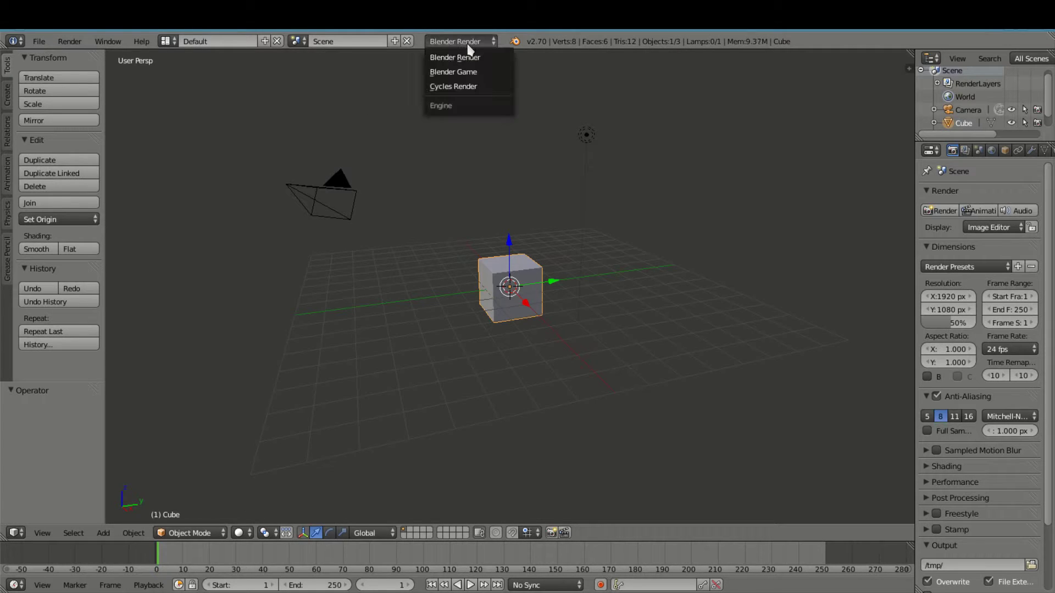
click(449, 90)
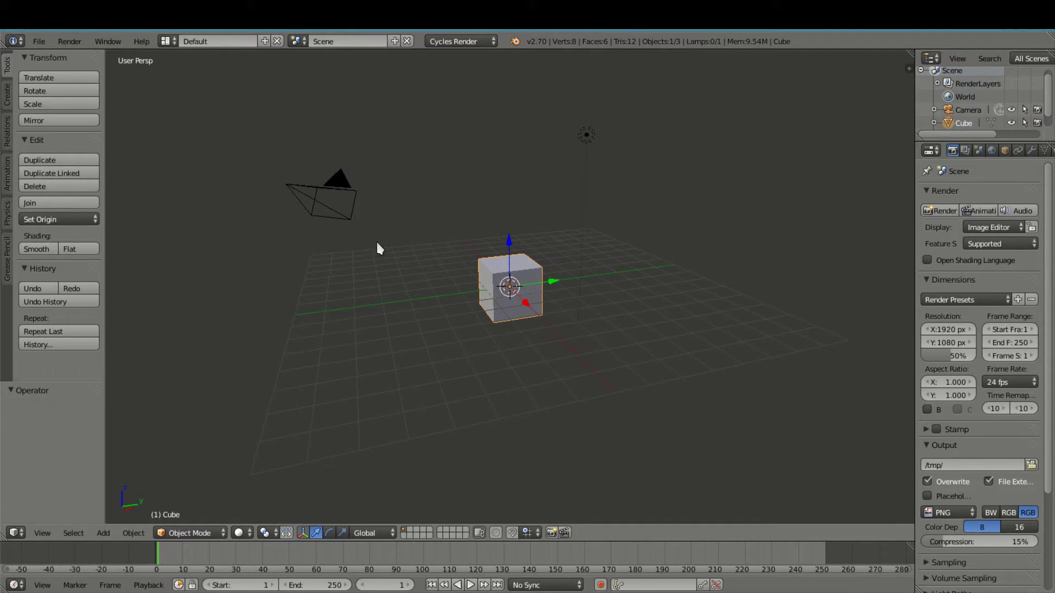
key(space)
key(Escape)
Step: Show the Create tab's Add Primitive list in the tool shelf and scroll through it
click(8, 95)
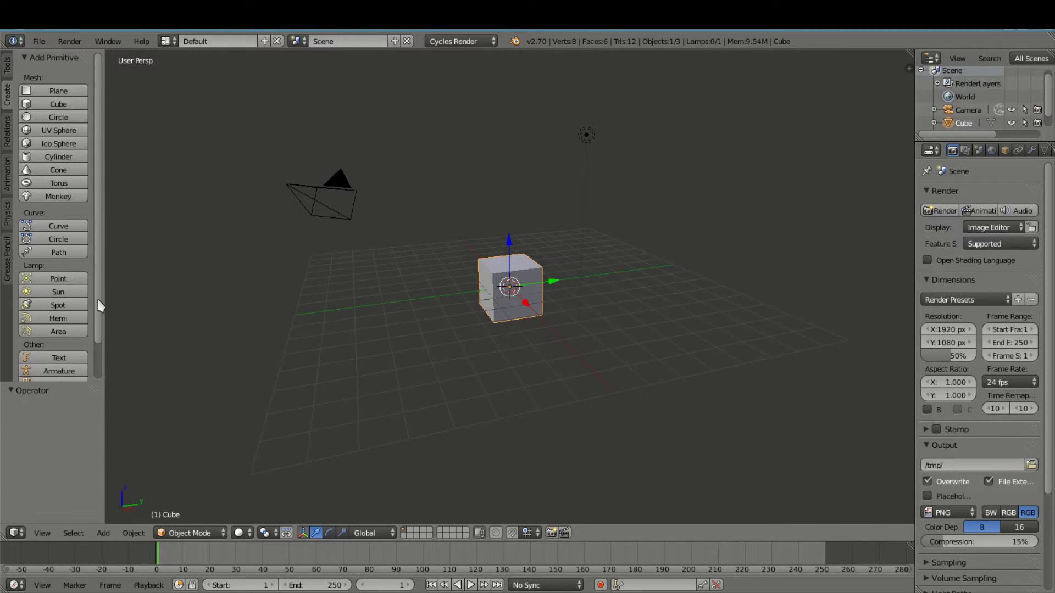
scroll(102, 326, down, 1)
scroll(102, 325, down, 3)
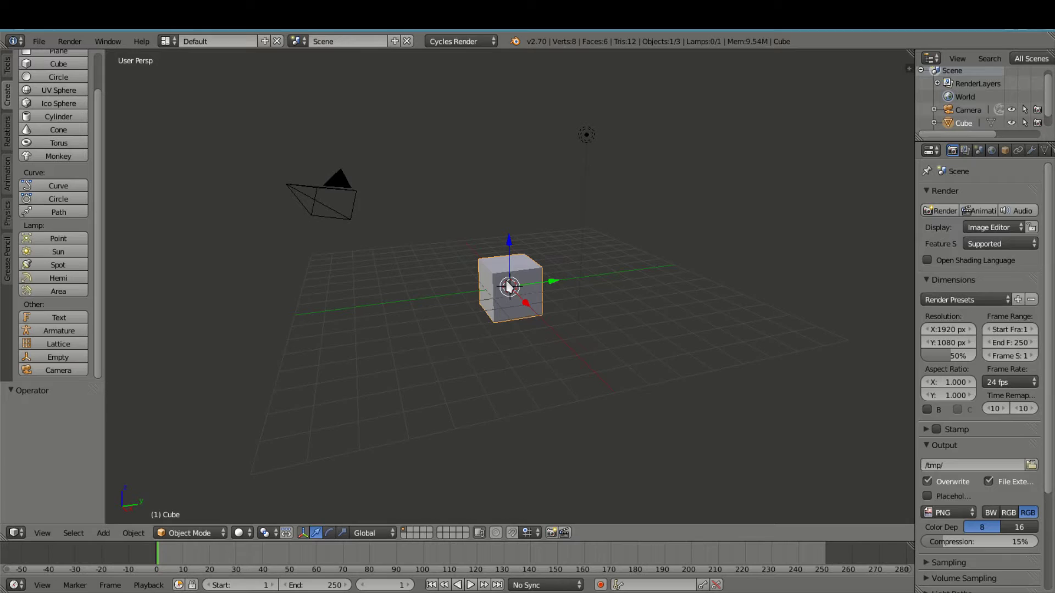
key(x)
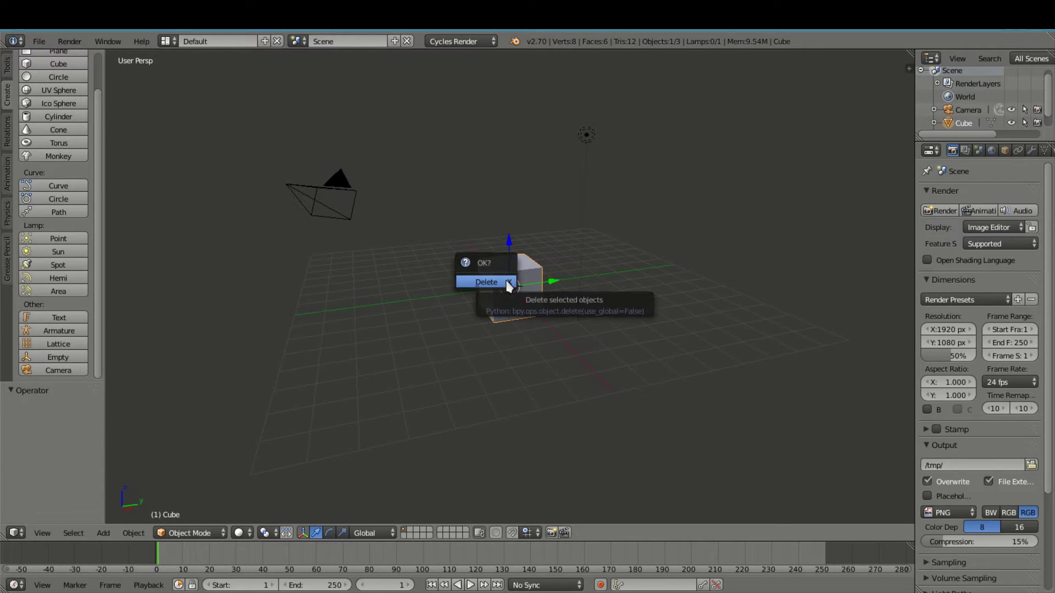
click(507, 283)
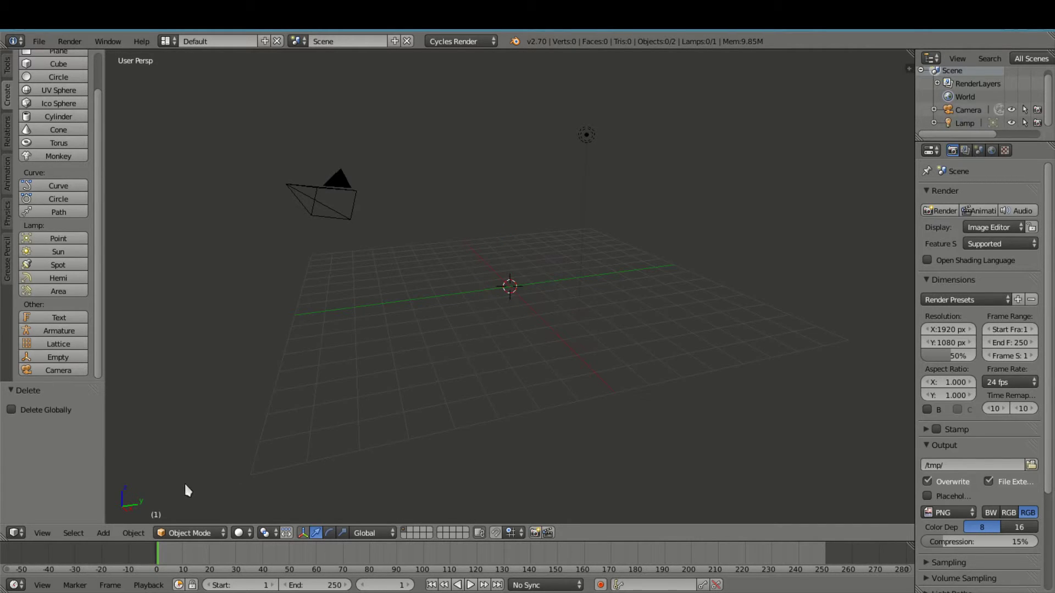
click(212, 533)
key(ctrl+z)
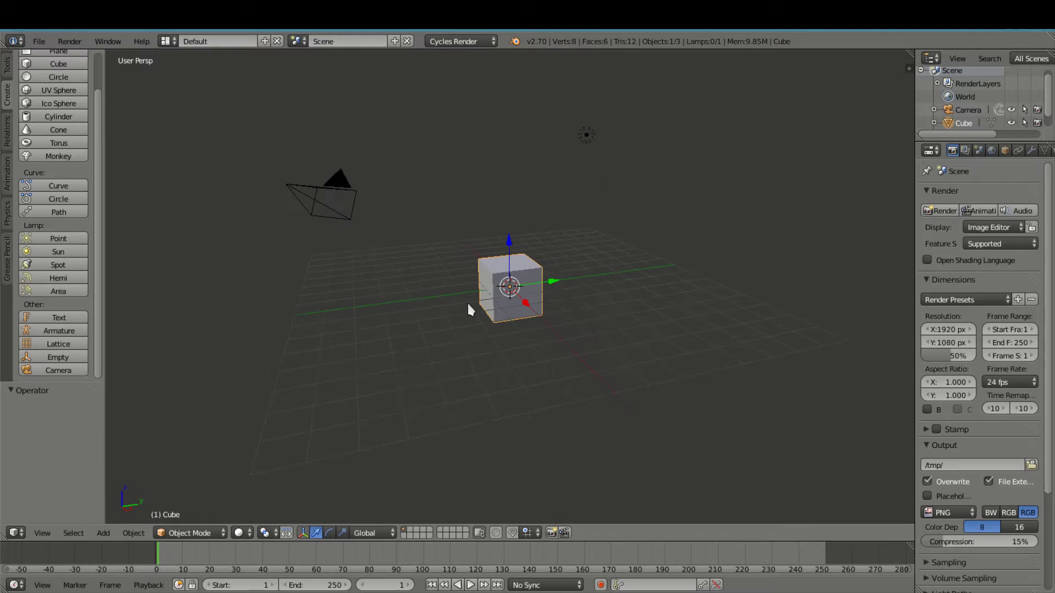
Step: Edit the cube's mesh in Top Ortho view, deselect all, and toggle Edit Mode off and on
key(Tab)
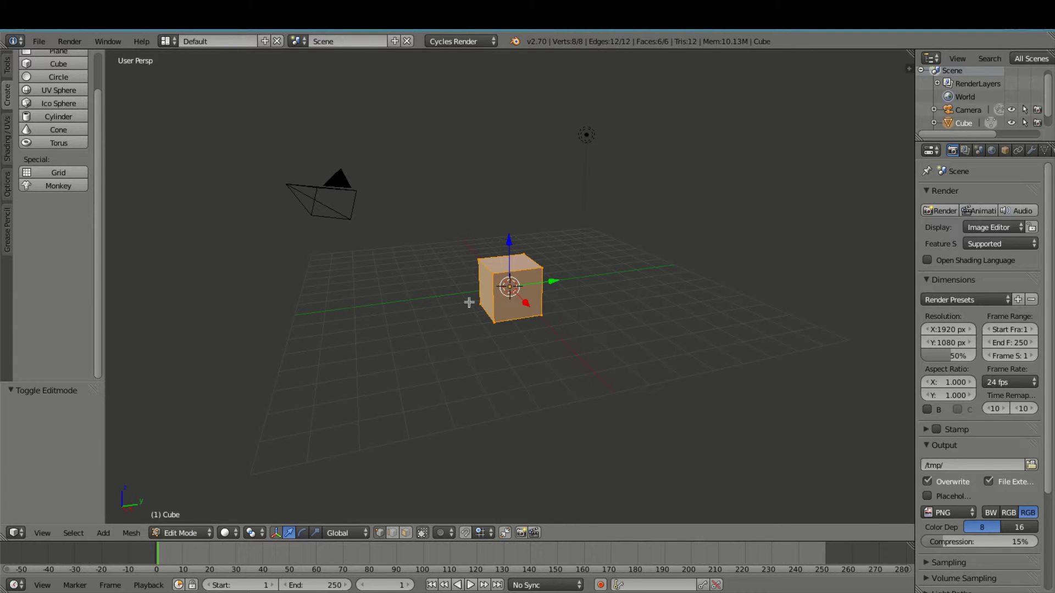
scroll(451, 331, down, 2)
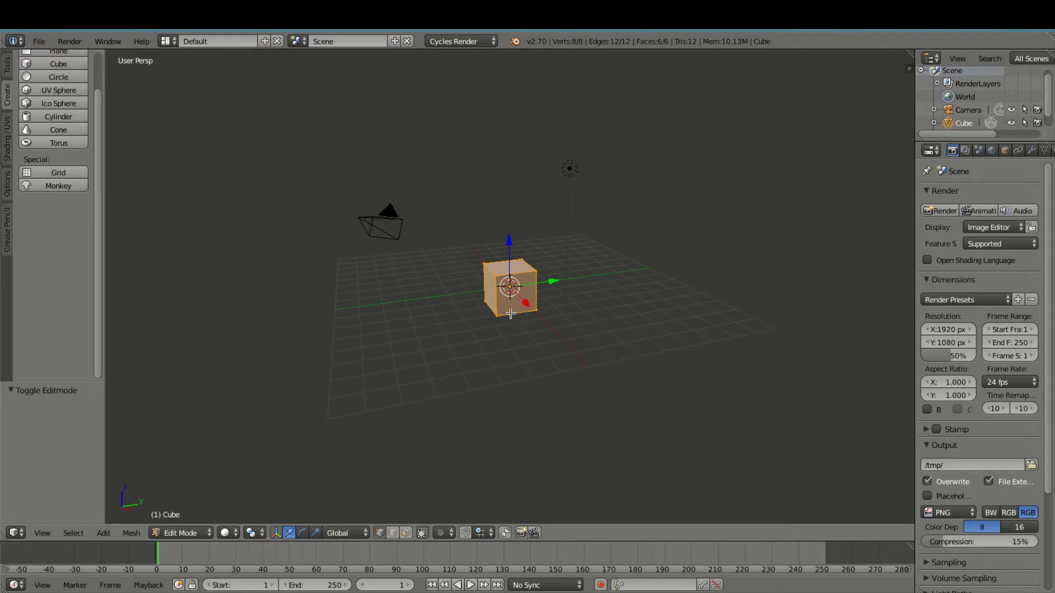
key(KP_7)
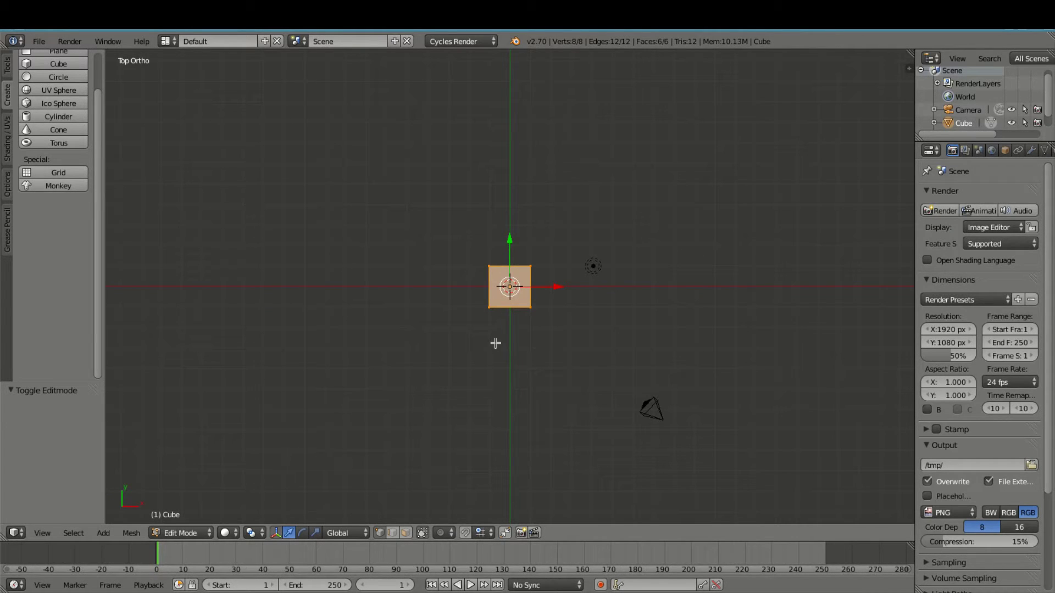
key(a)
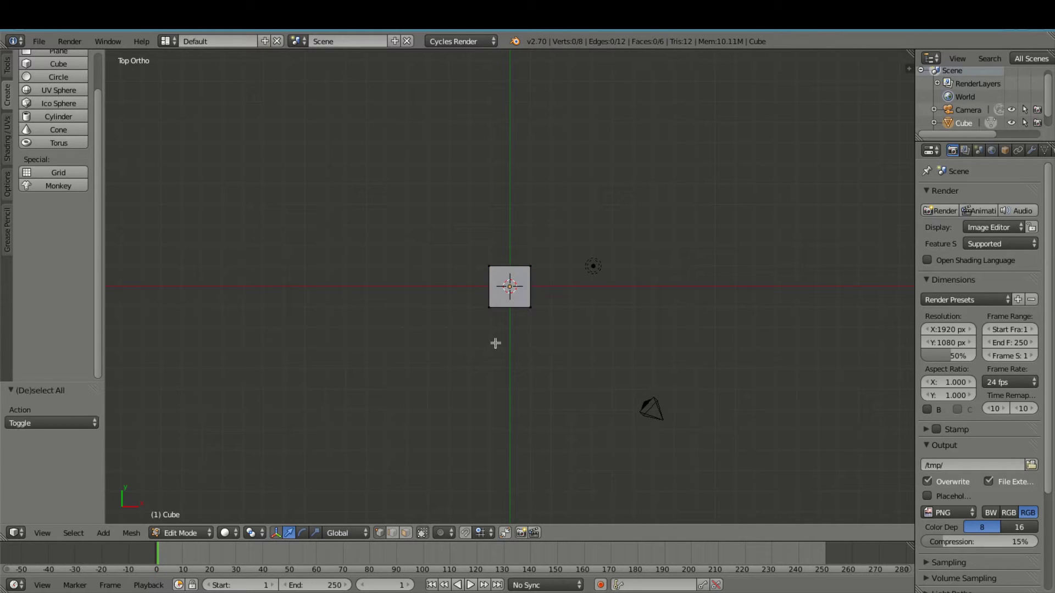
scroll(510, 324, down, 2)
scroll(511, 319, up, 3)
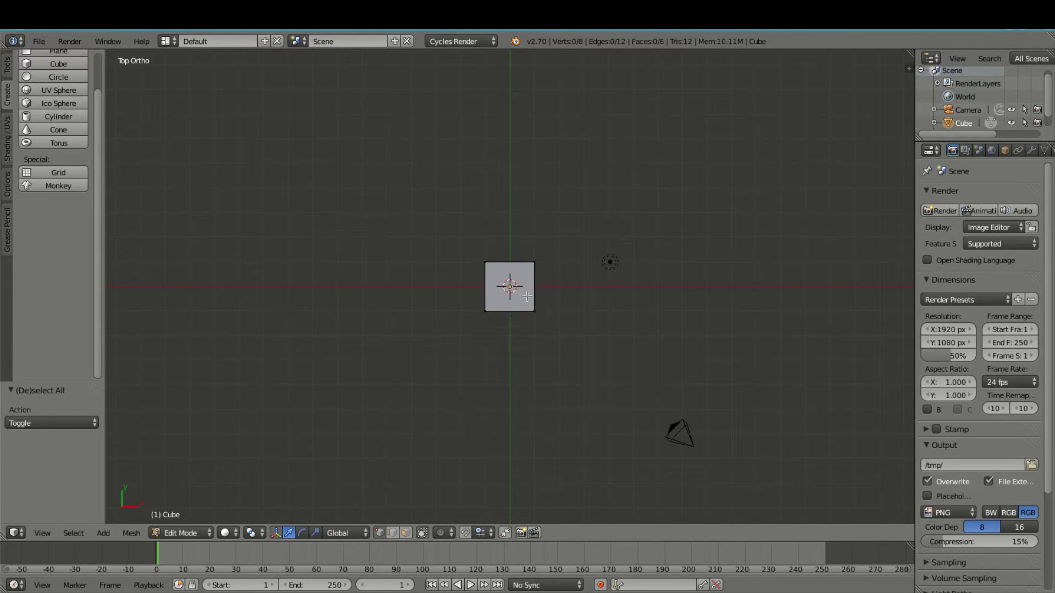
key(Tab)
scroll(555, 324, up, 2)
scroll(520, 352, down, 3)
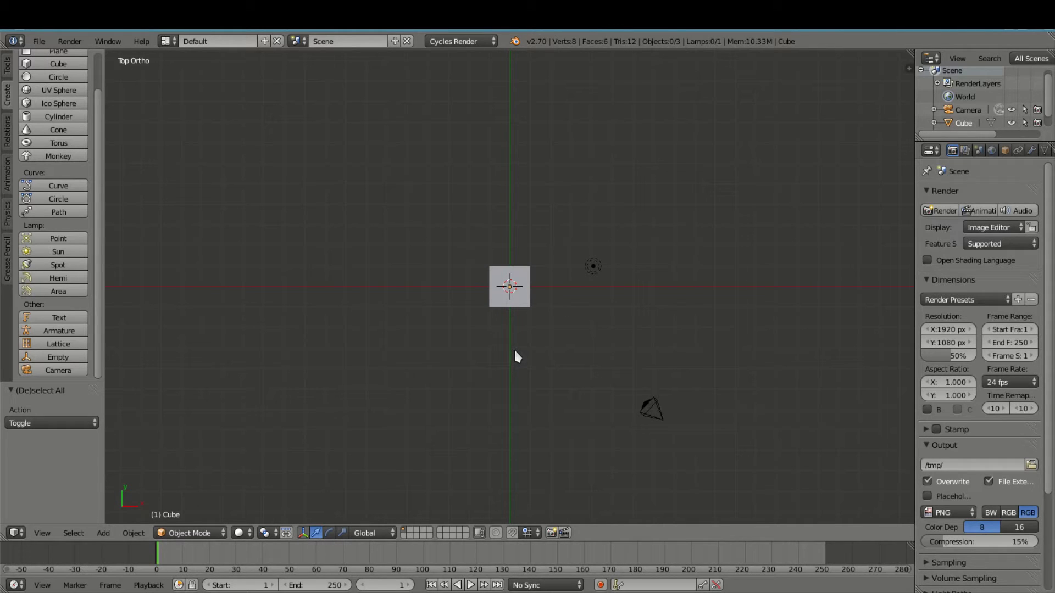
key(Tab)
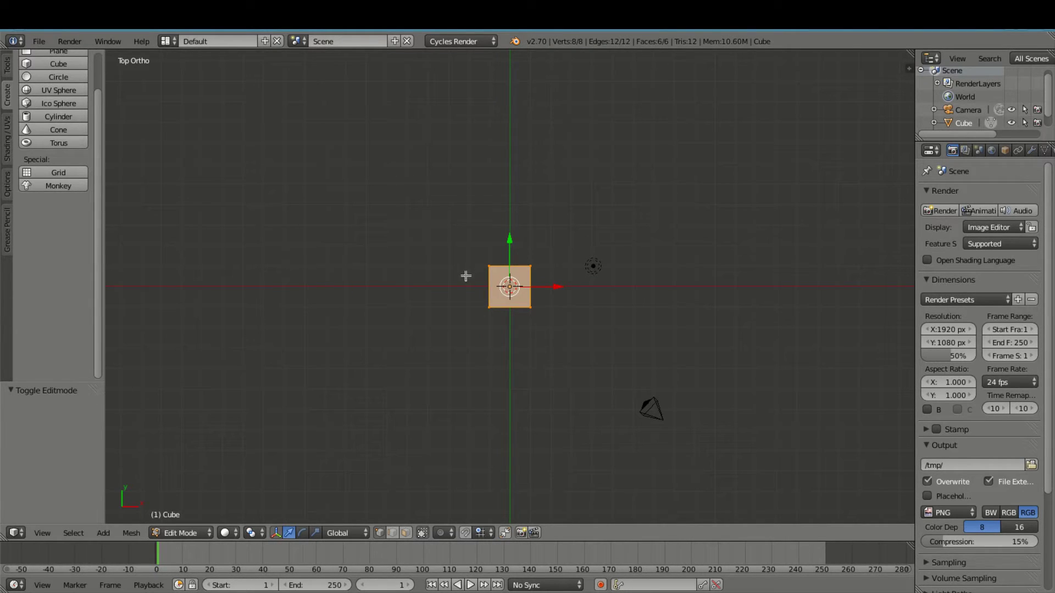
Step: Hide all of the cube's selected vertices, leaving only the camera and lamp visible
key(h)
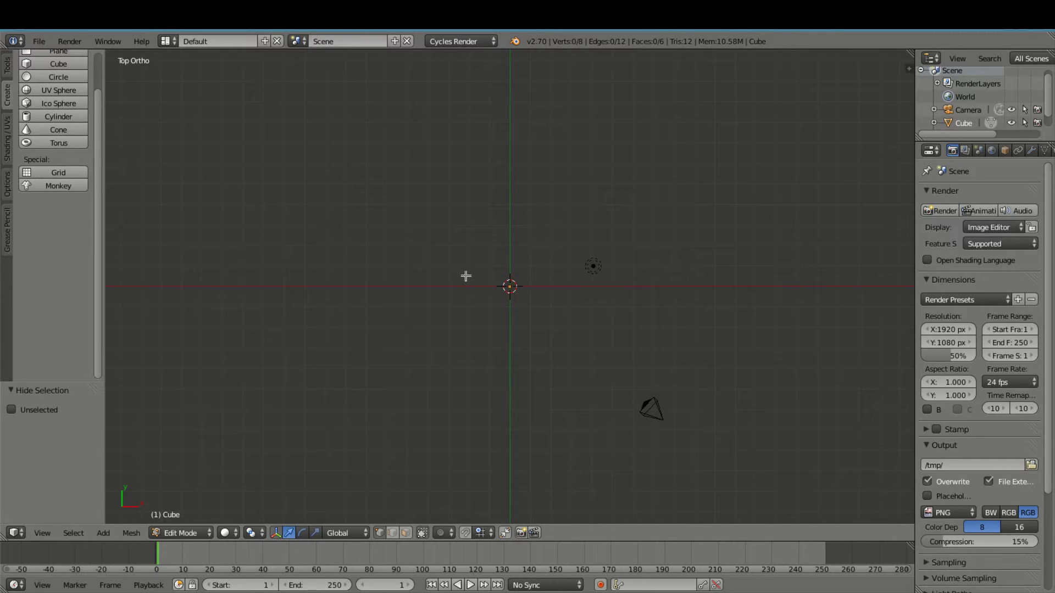
scroll(536, 332, up, 4)
scroll(505, 297, down, 2)
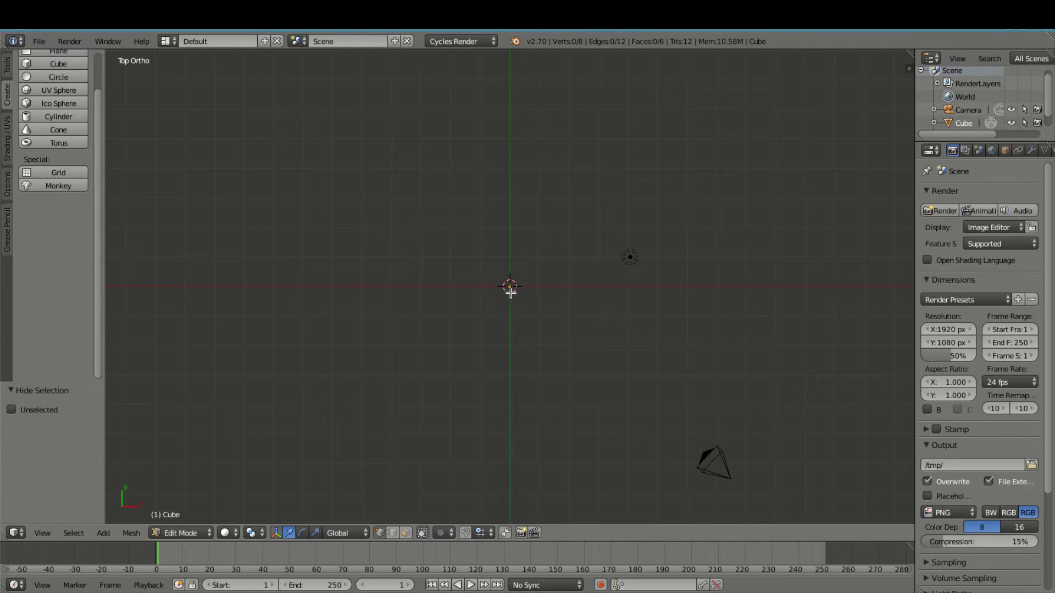
scroll(472, 329, down, 2)
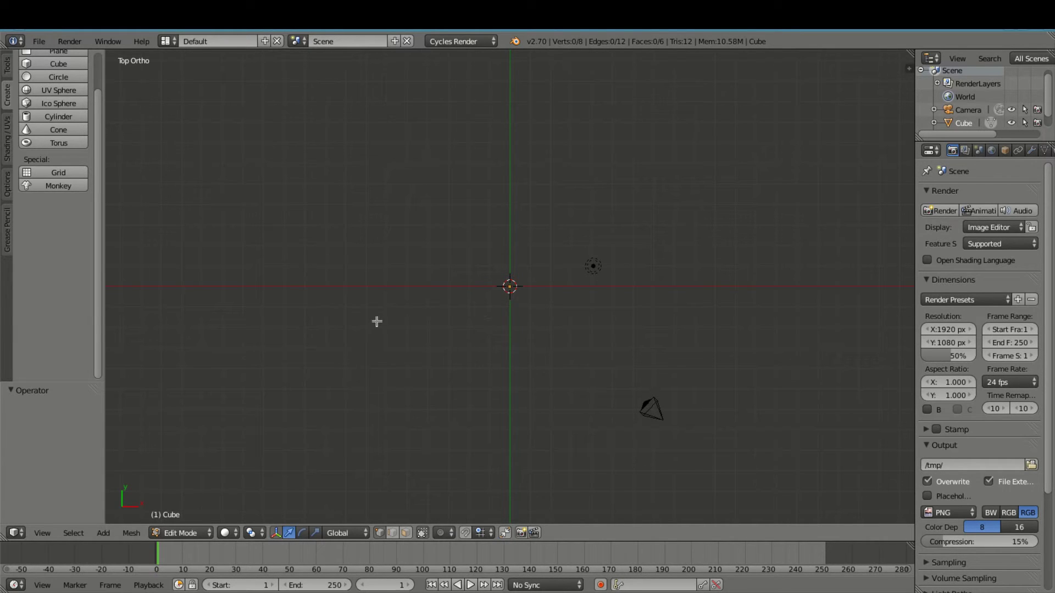
Step: Add one lone vertex and move it along X, Y and Z beside the lamp, ending in top view
ctrl+click(472, 320)
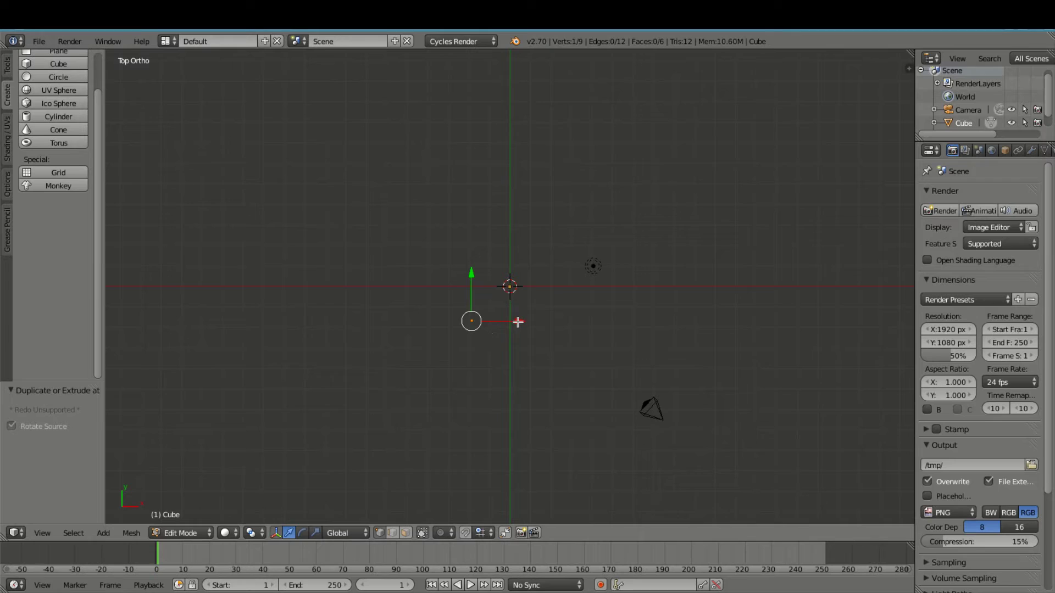
drag(518, 323, 593, 316)
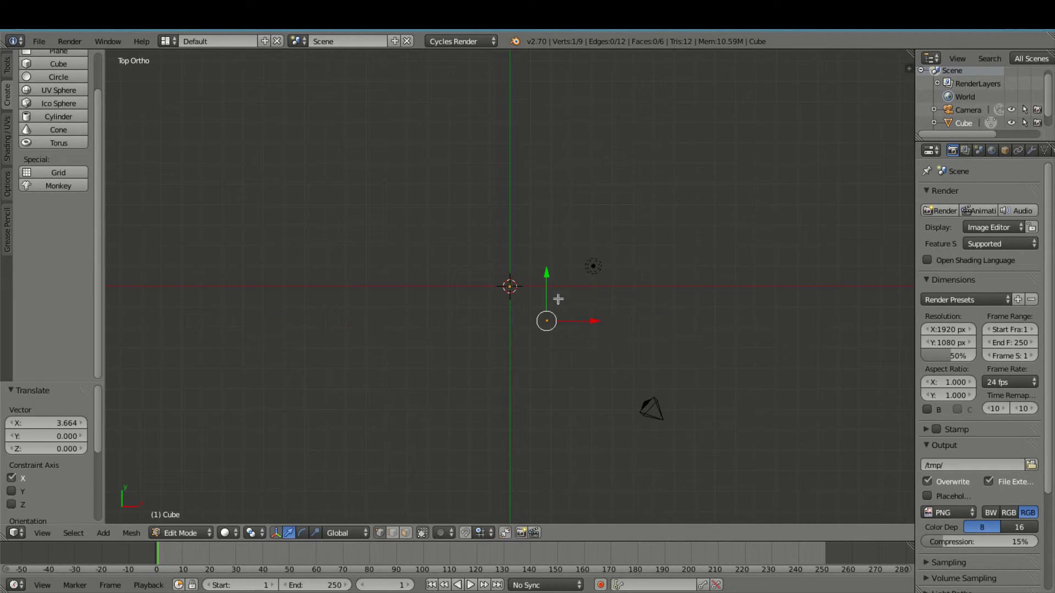
drag(547, 274, 625, 233)
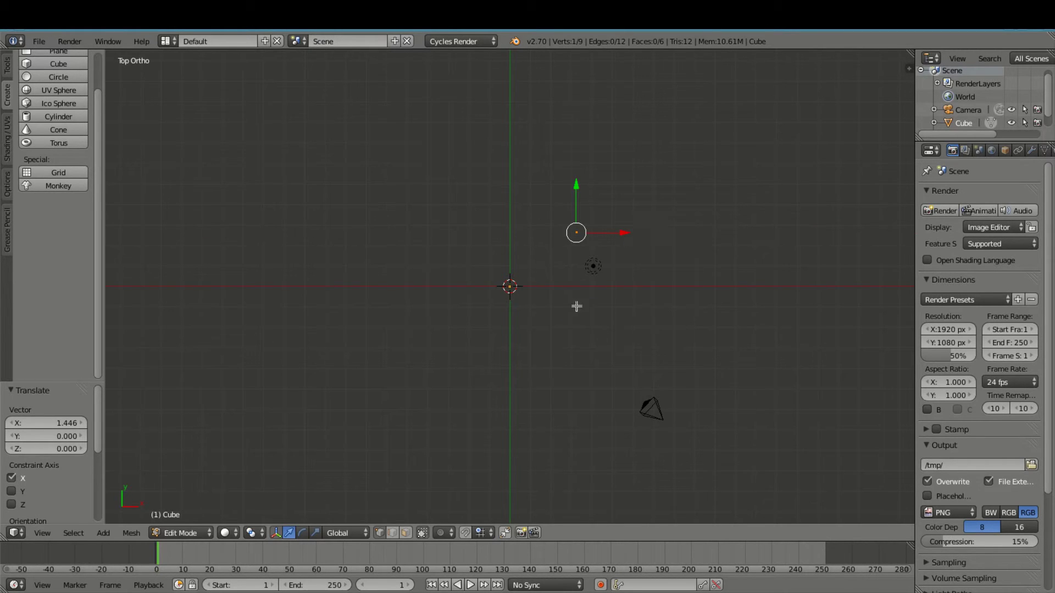
middle_drag(563, 285, 618, 220)
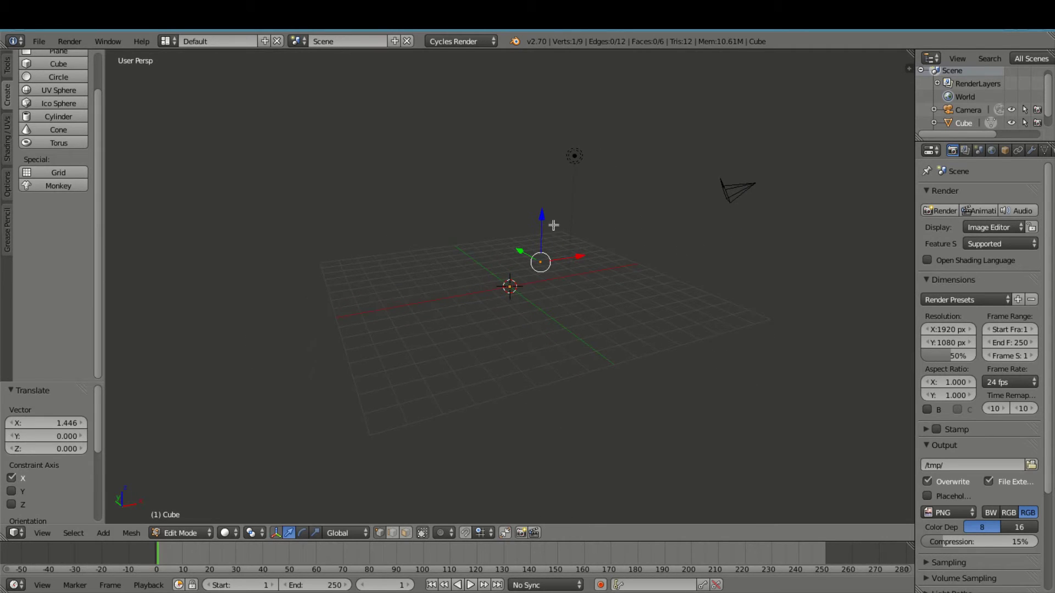
drag(541, 217, 573, 253)
drag(508, 250, 568, 299)
key(KP_7)
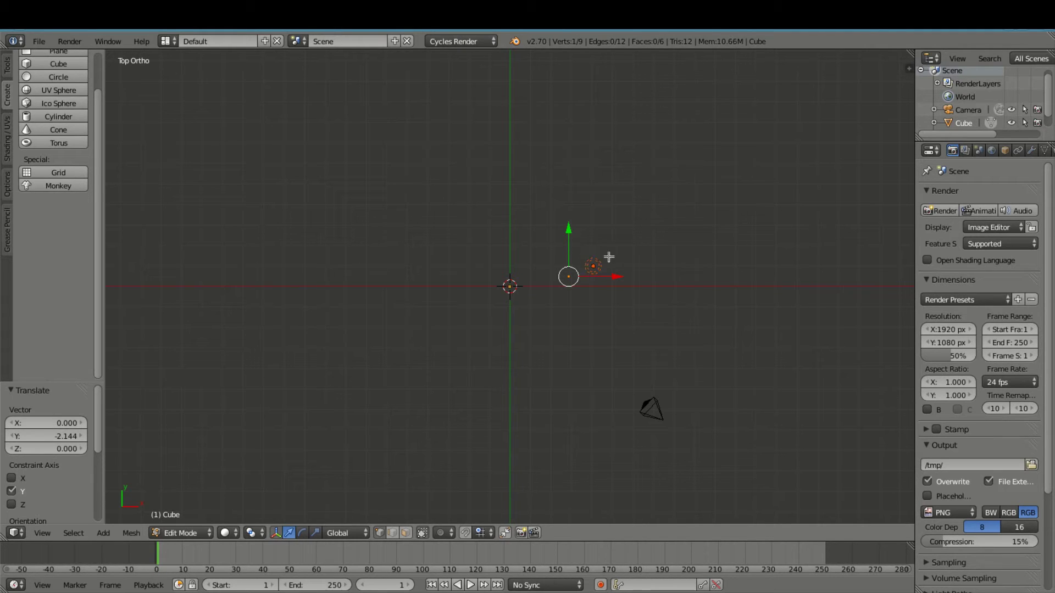
Step: Extrude six outline vertices around the lamp, check them at an angle, then undo them
ctrl+right_click(590, 255)
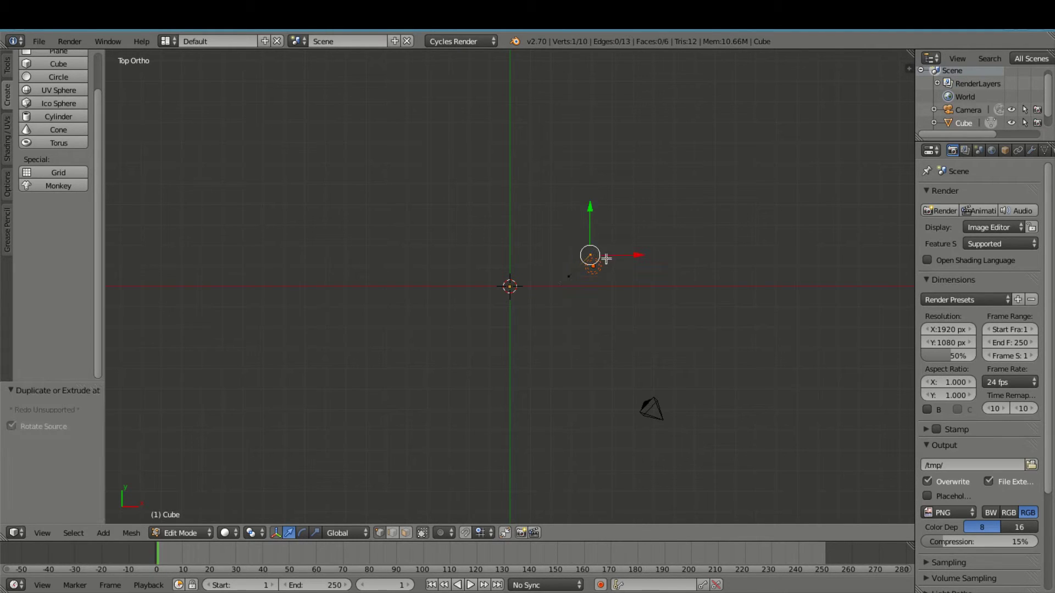
ctrl+right_click(604, 262)
ctrl+right_click(603, 271)
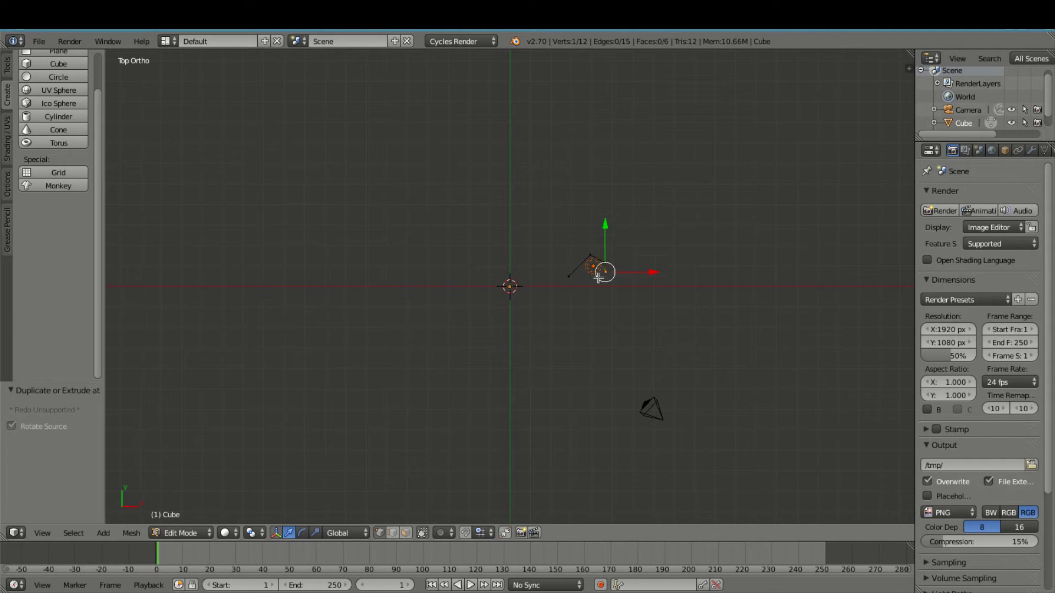
ctrl+right_click(596, 277)
ctrl+right_click(589, 274)
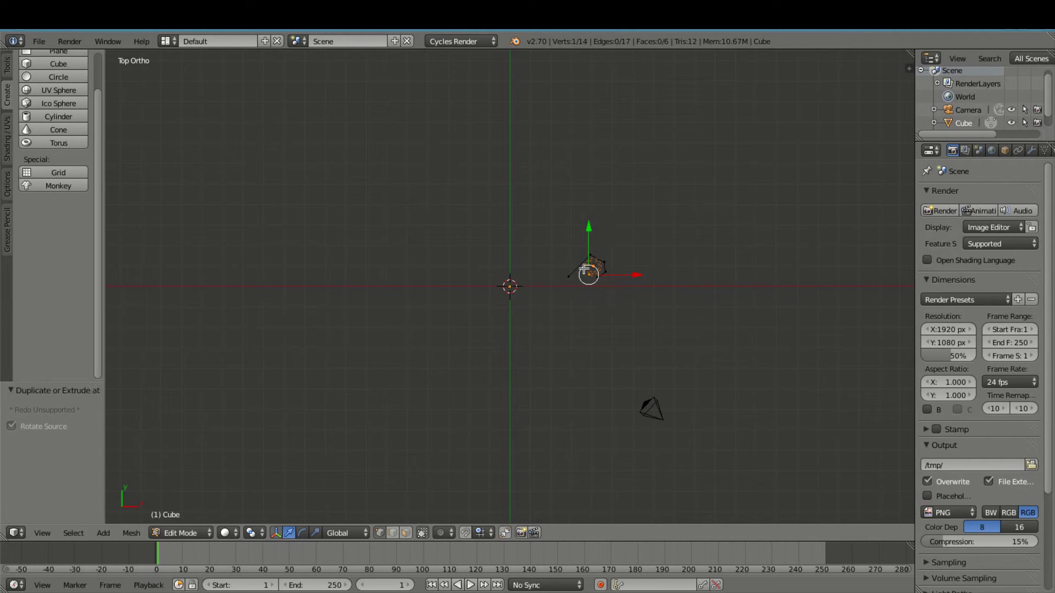
ctrl+right_click(583, 268)
scroll(592, 286, up, 2)
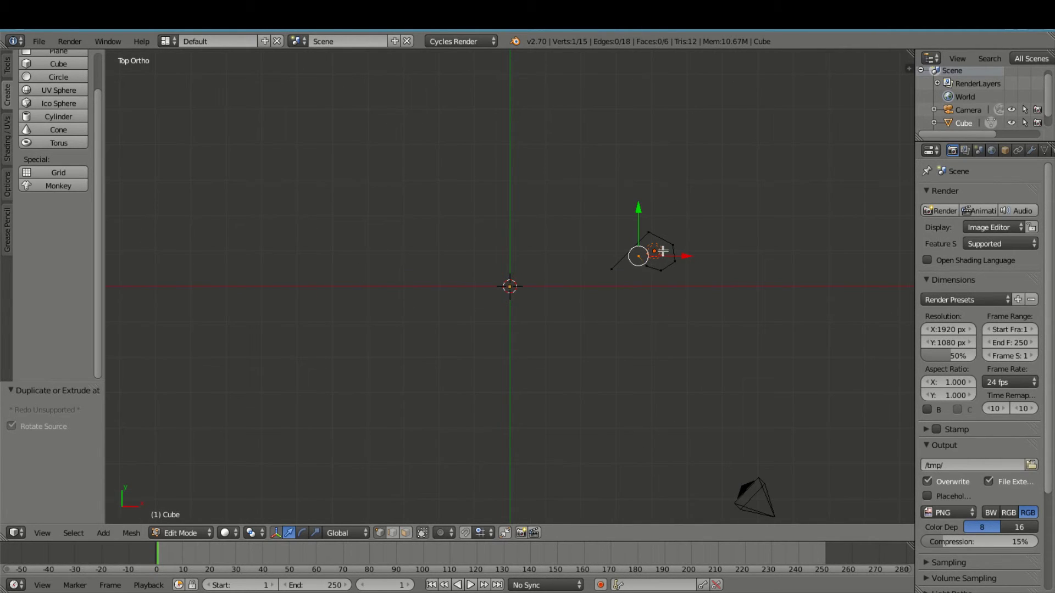
middle_drag(661, 250, 509, 295)
key(KP_7)
scroll(511, 296, up, 4)
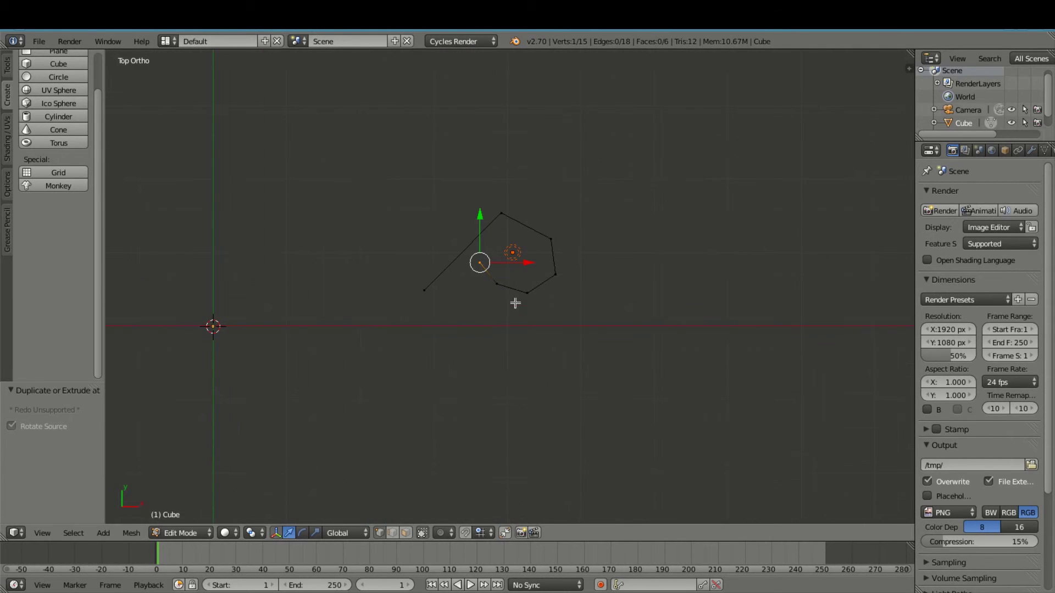
key(ctrl+z)
key(ctrl+z)
key(ctrl+z)
key(ctrl+z)
key(ctrl+z)
key(ctrl+z)
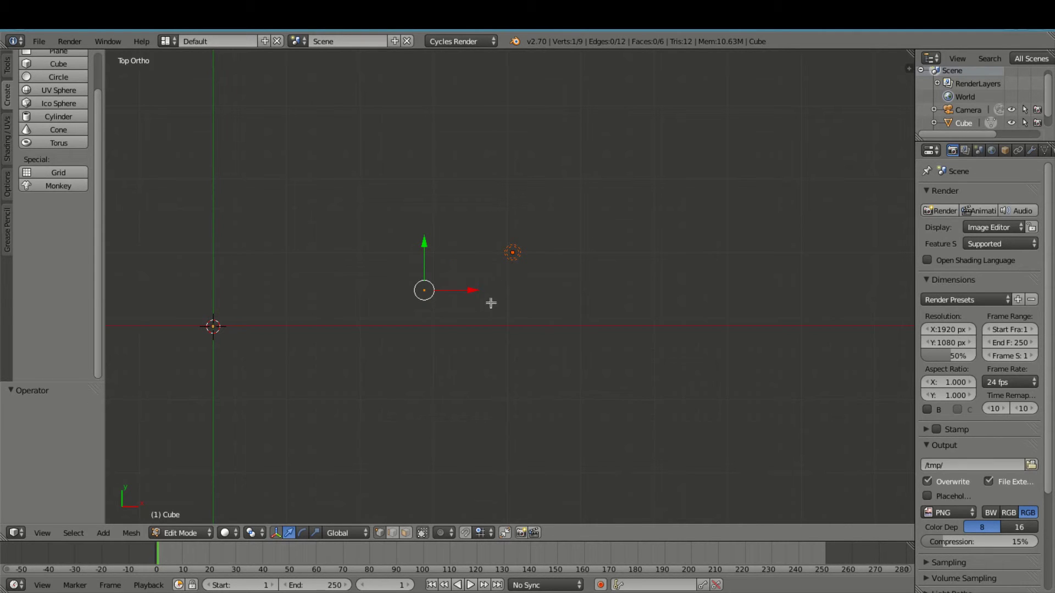
Step: From a tilted view, extrude five more vertices forming the six-sided outline with its tail
middle_drag(488, 320, 506, 177)
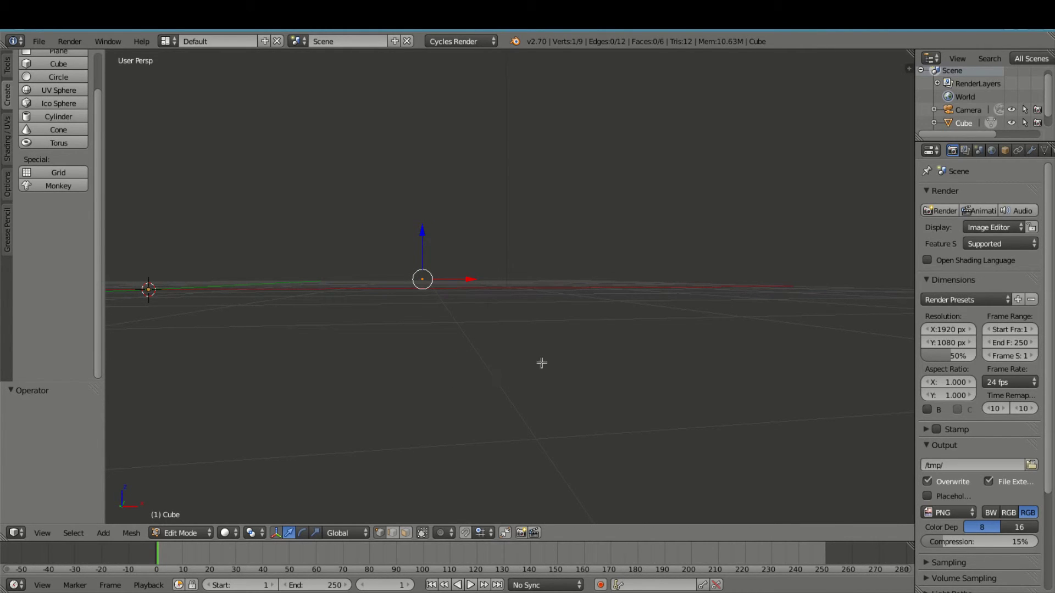
ctrl+right_click(471, 359)
ctrl+right_click(442, 423)
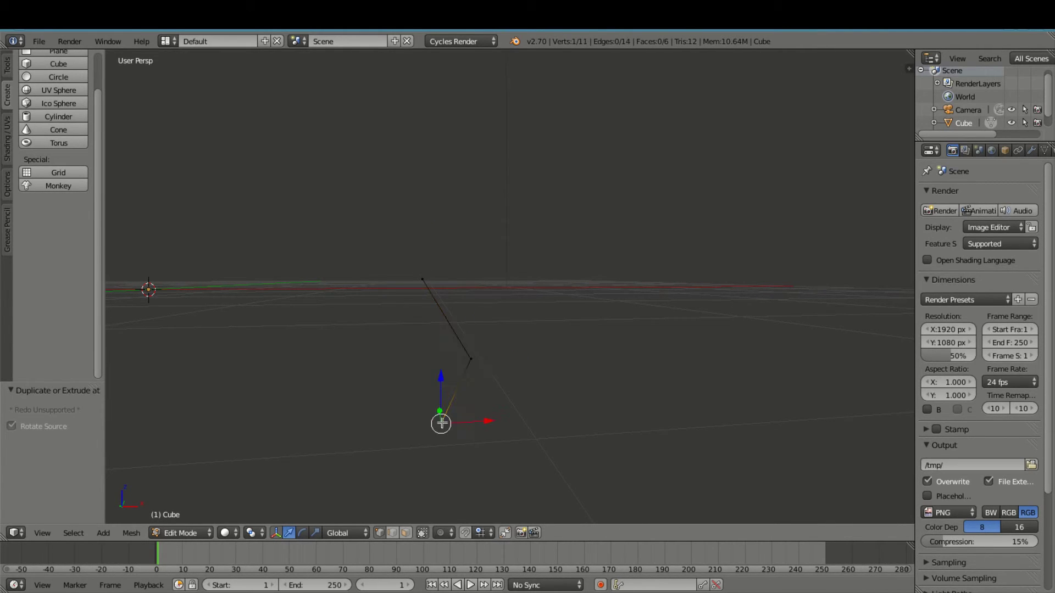
ctrl+right_click(375, 424)
ctrl+right_click(328, 337)
ctrl+right_click(393, 184)
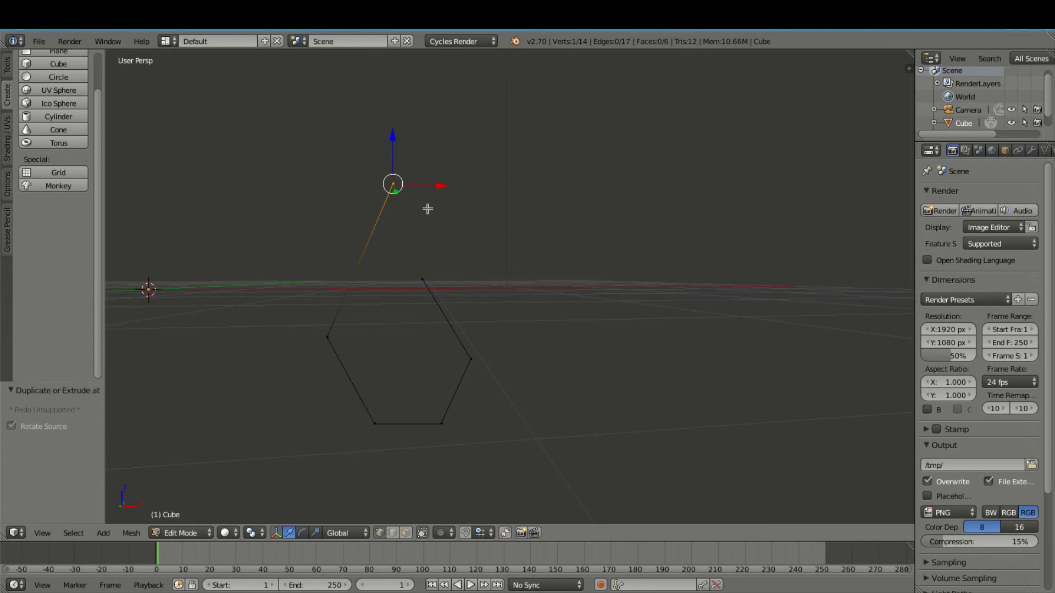
middle_drag(667, 405, 443, 301)
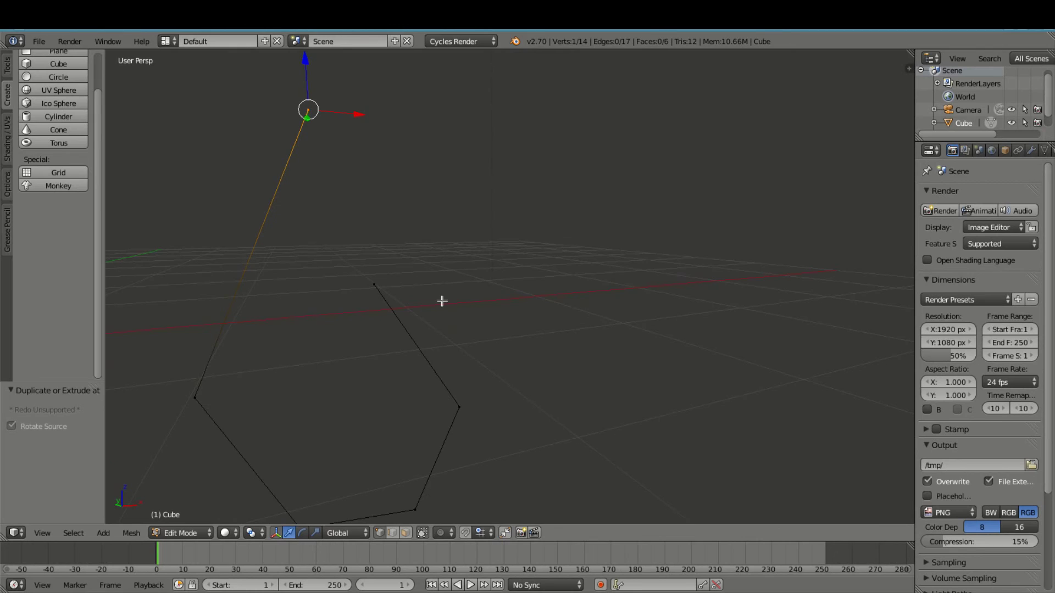
Step: Select all and reveal the hidden helper cube with Alt+H, viewed from the top
key(a)
key(a)
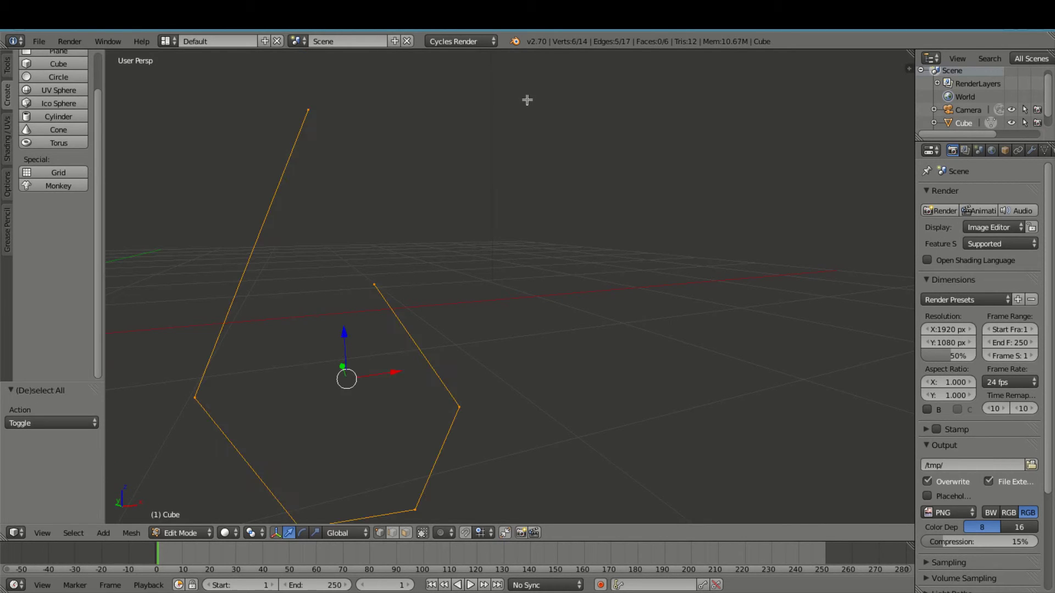
scroll(377, 137, down, 5)
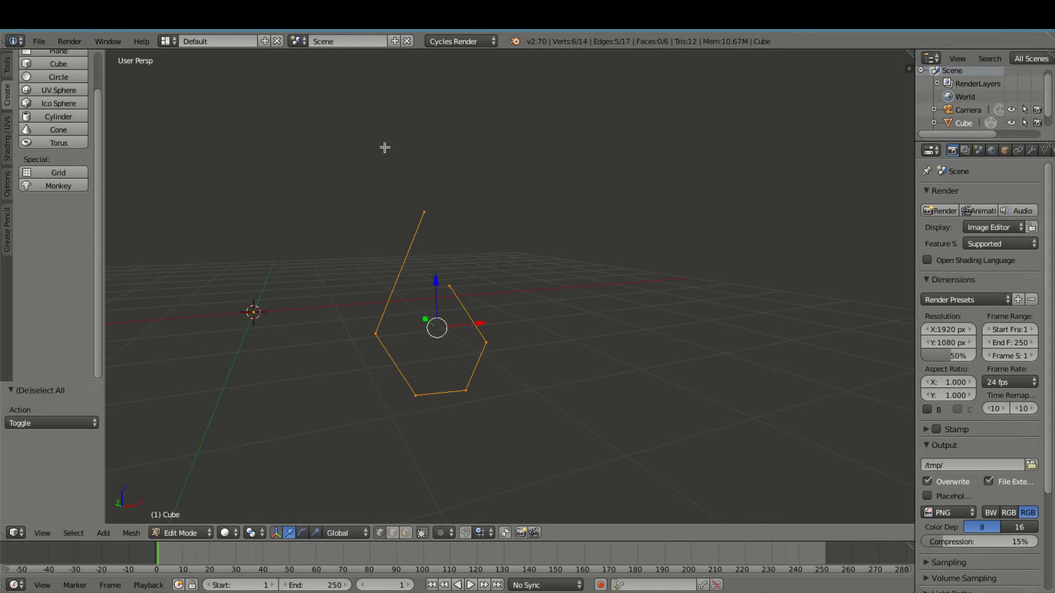
key(alt+h)
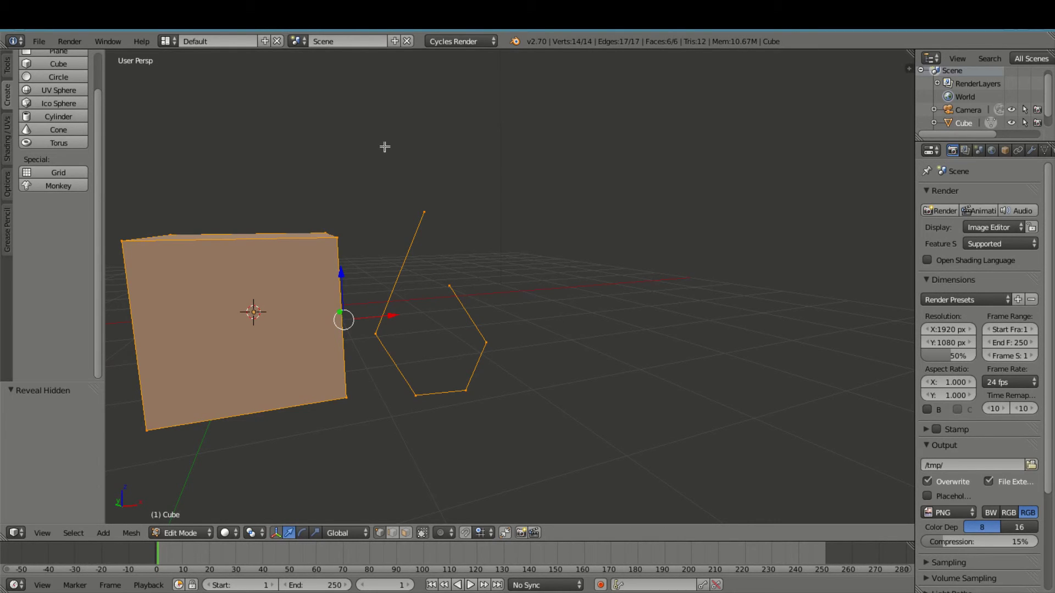
scroll(401, 294, down, 5)
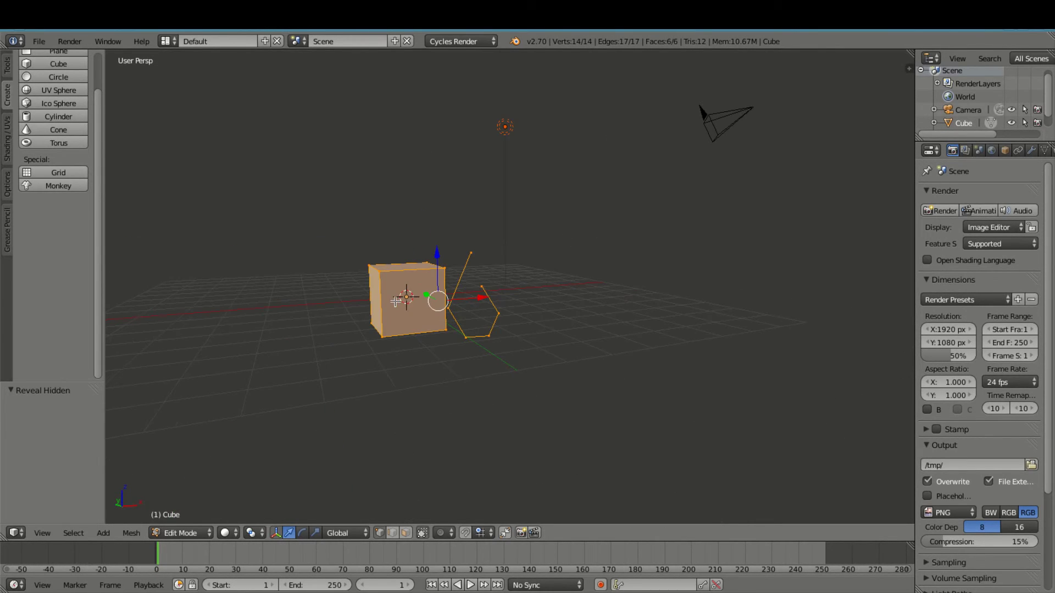
key(KP_7)
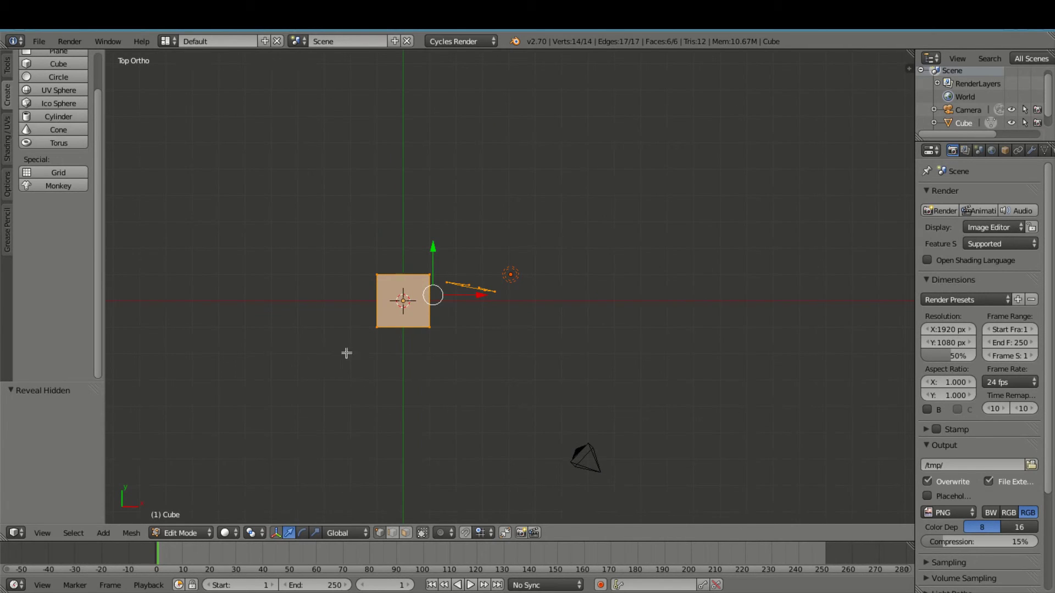
scroll(417, 363, up, 3)
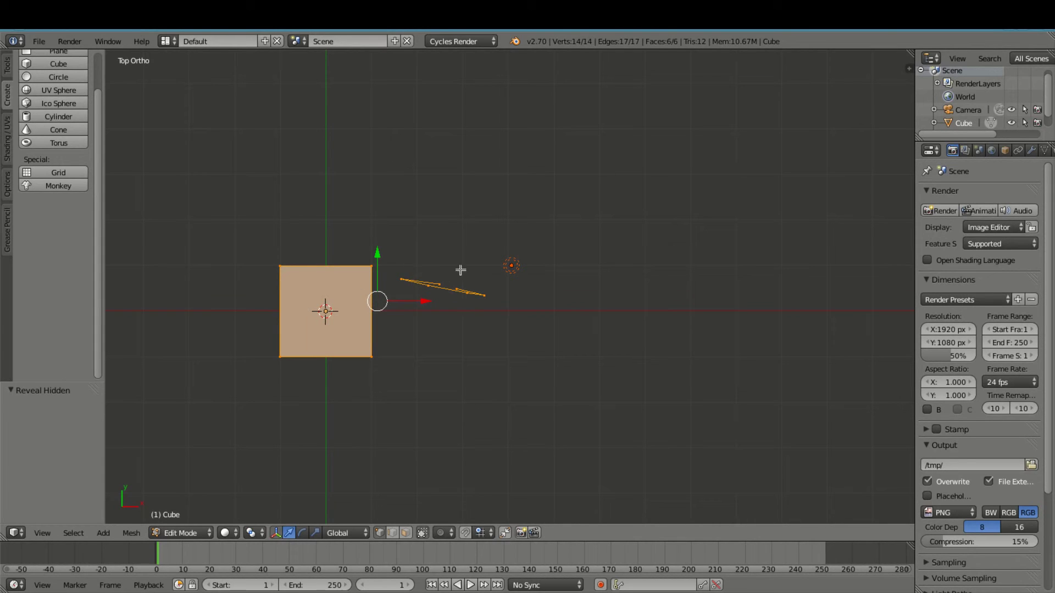
scroll(406, 333, down, 2)
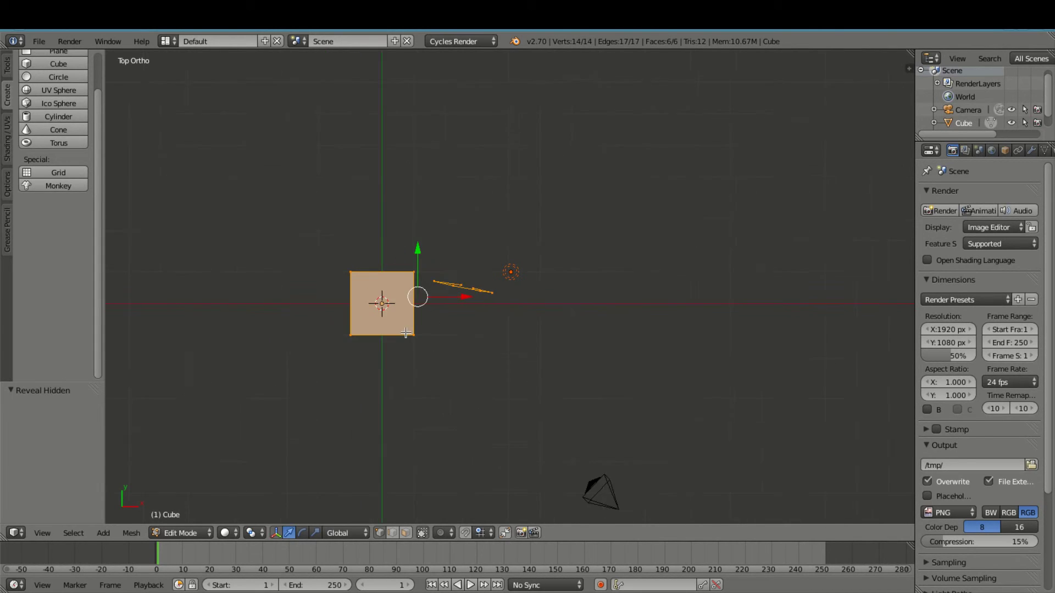
Step: Deselect everything and box-select only the cube's eight vertices in top view
key(Tab)
key(Tab)
key(a)
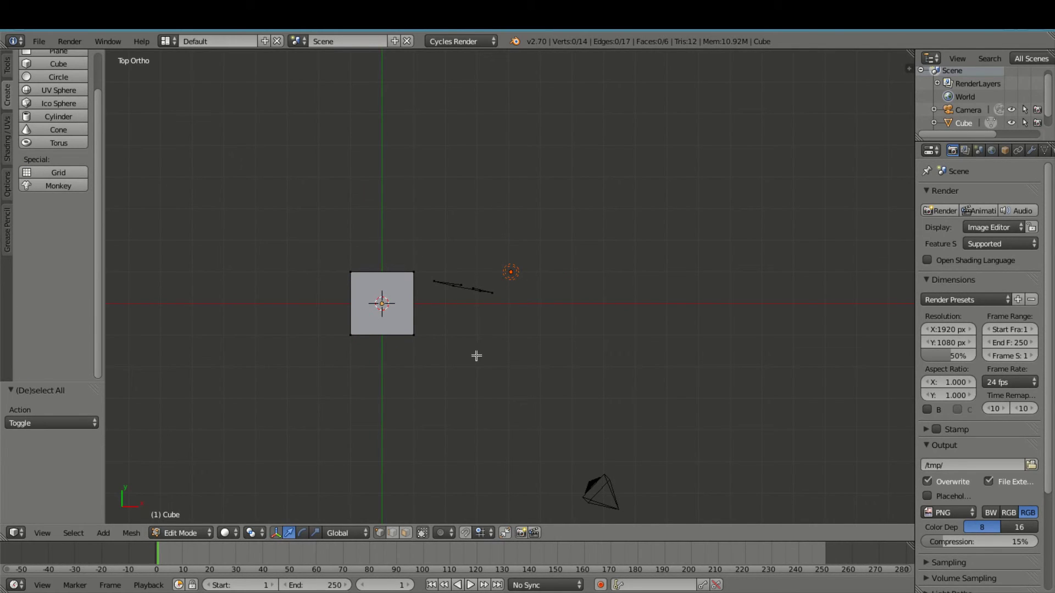
key(b)
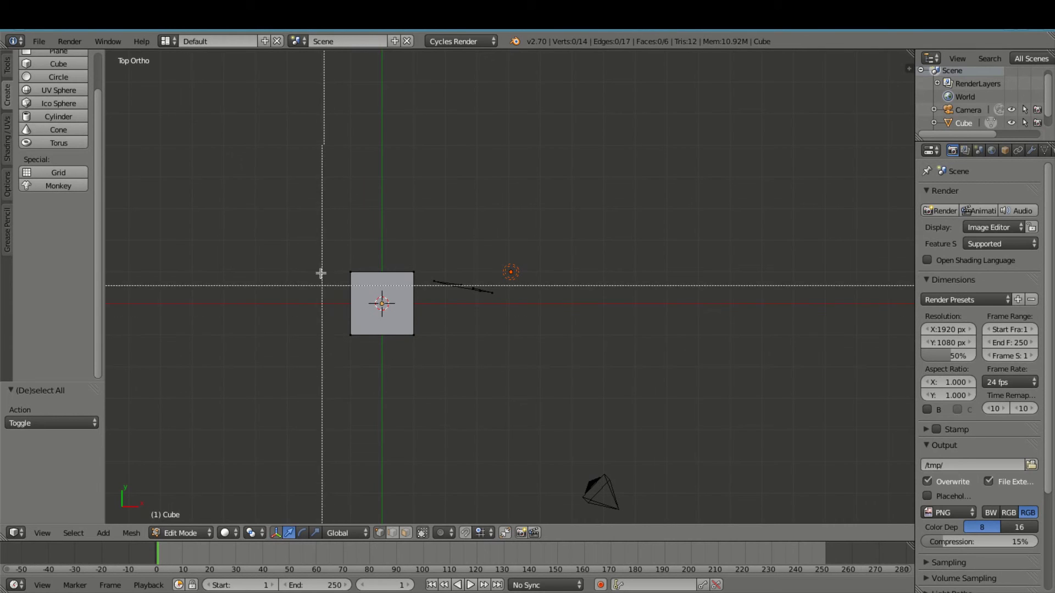
drag(330, 259, 310, 323)
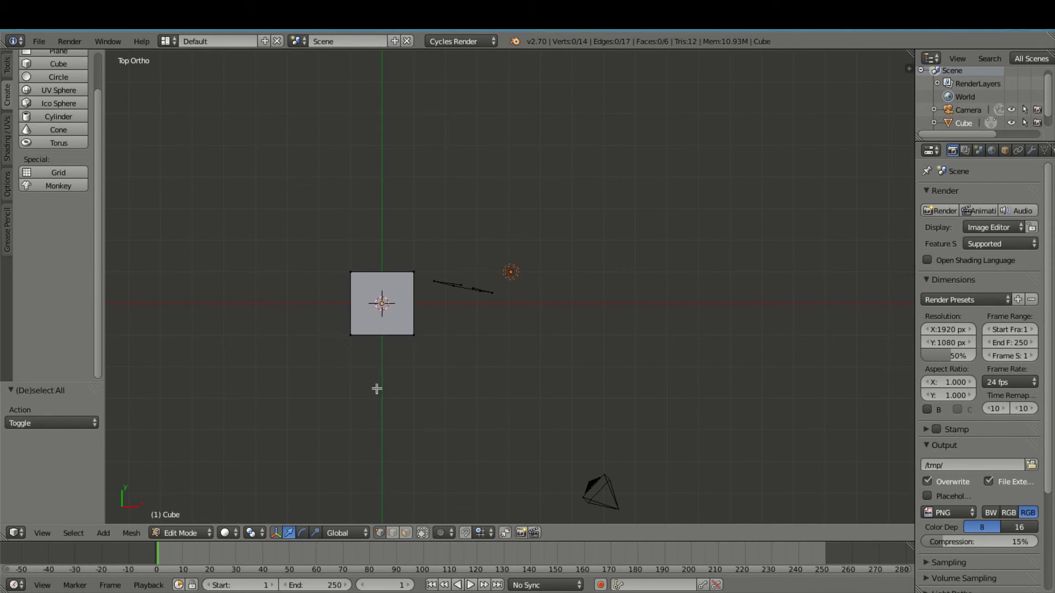
middle_drag(374, 387, 376, 328)
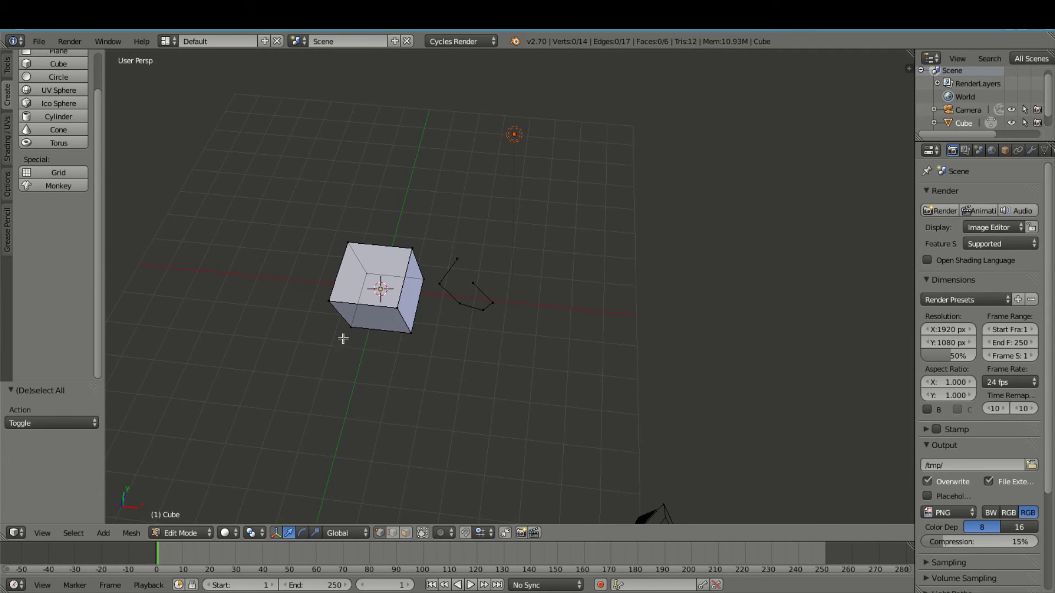
key(KP_7)
key(b)
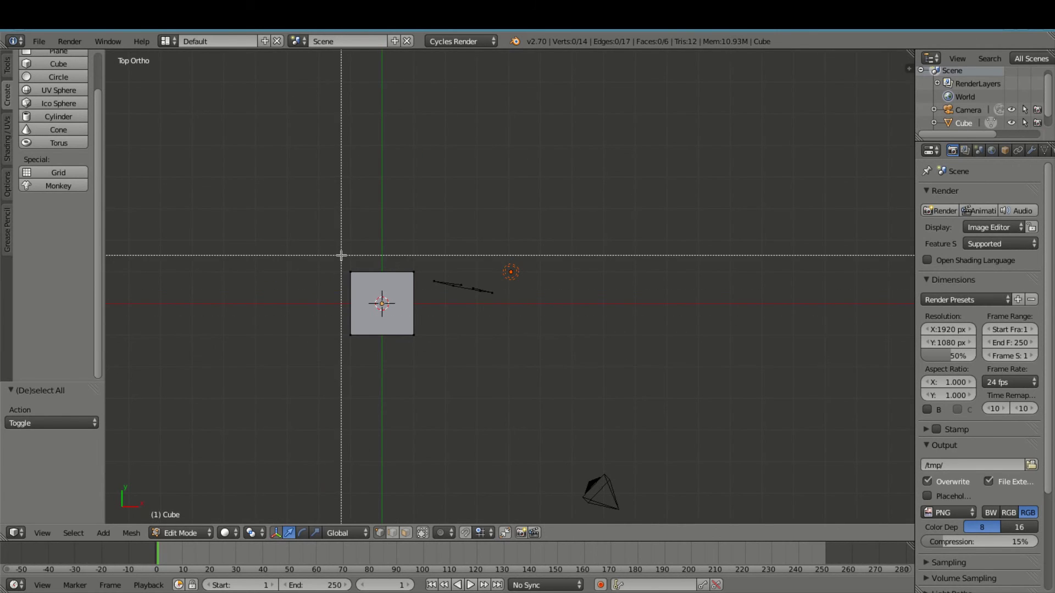
drag(341, 255, 421, 352)
middle_drag(393, 417, 408, 253)
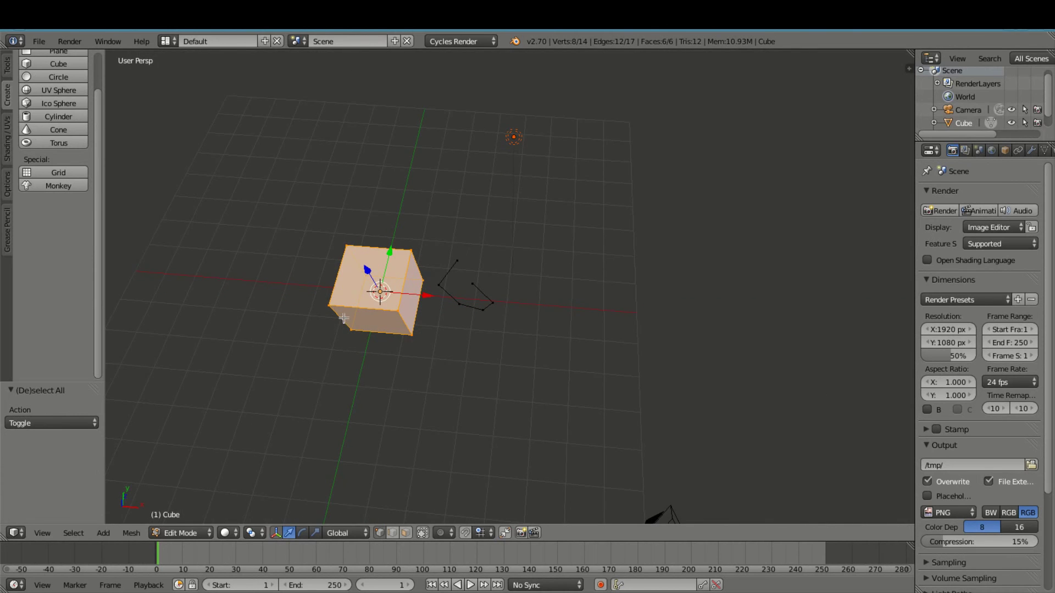
Step: Delete the selected cube vertices, leaving the 6-vertex outline, and return to top view
key(x)
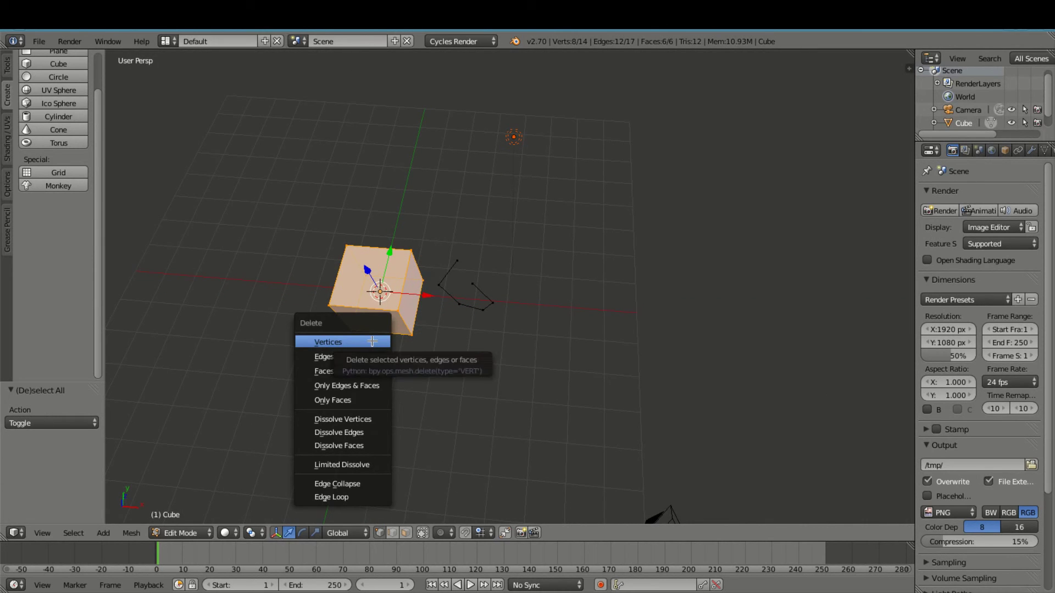
click(372, 342)
key(KP_7)
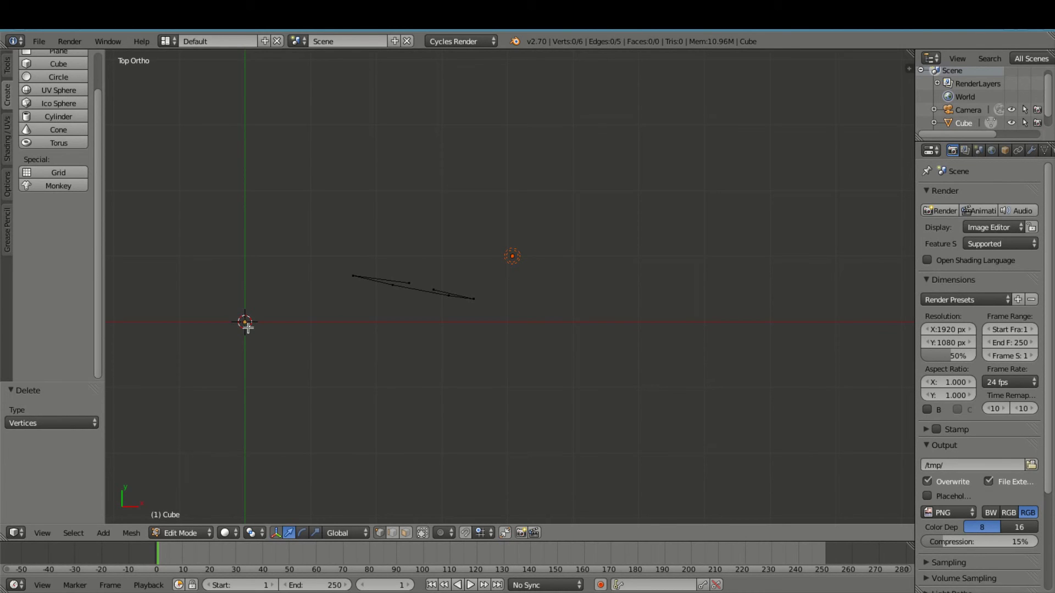
Step: Return to Object Mode and select the traced outline object, viewed from the top
key(Tab)
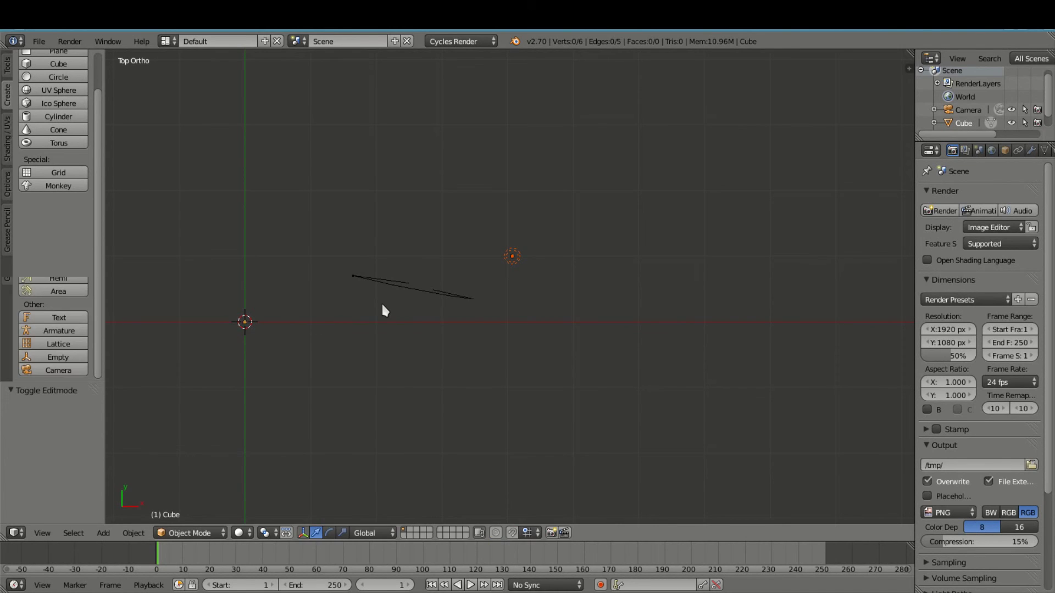
right_click(397, 286)
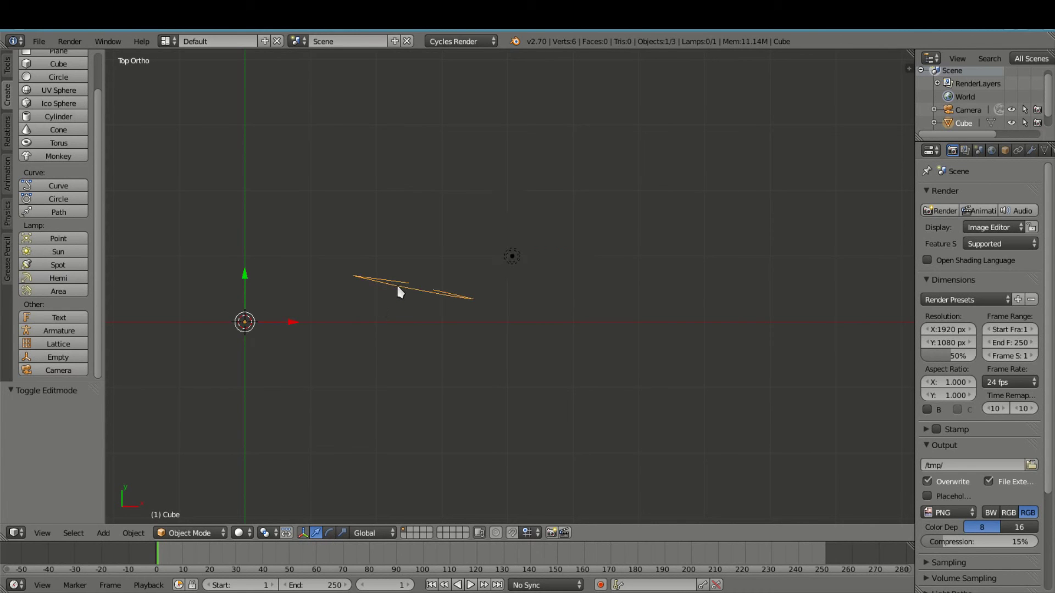
middle_drag(423, 318, 421, 259)
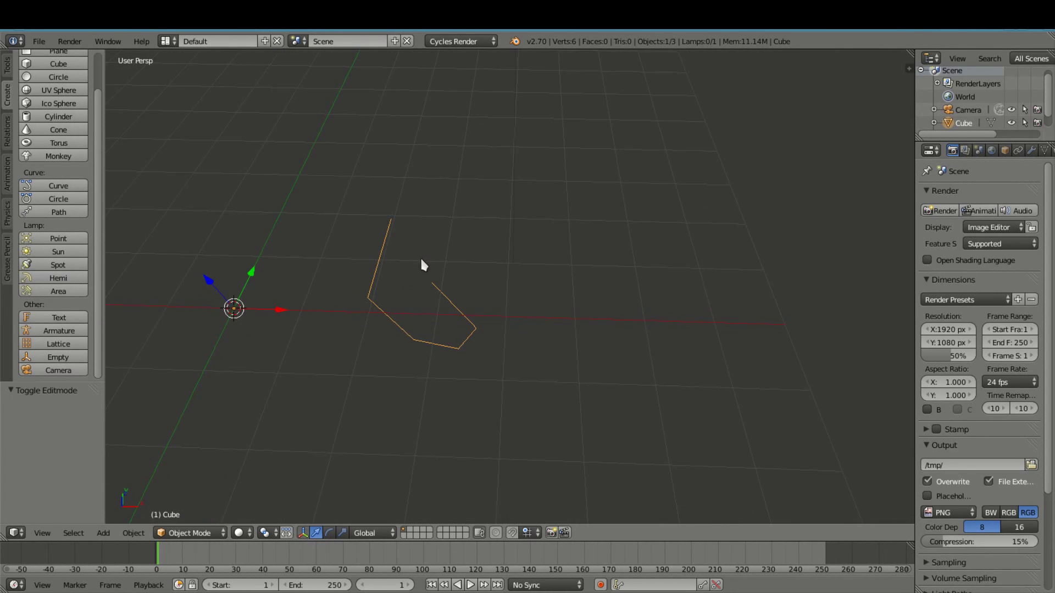
key(KP_7)
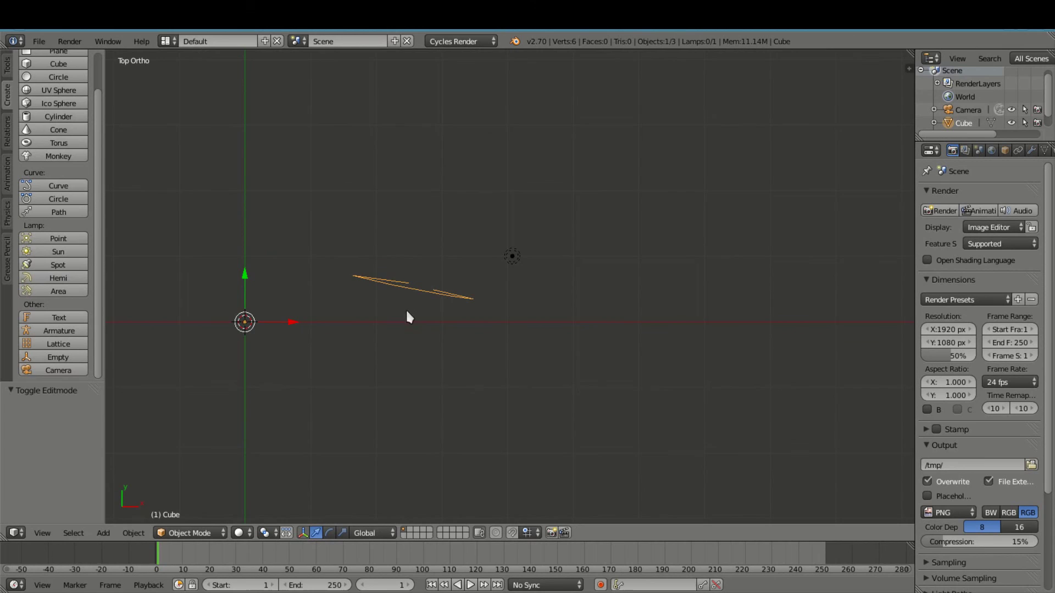
scroll(409, 326, down, 2)
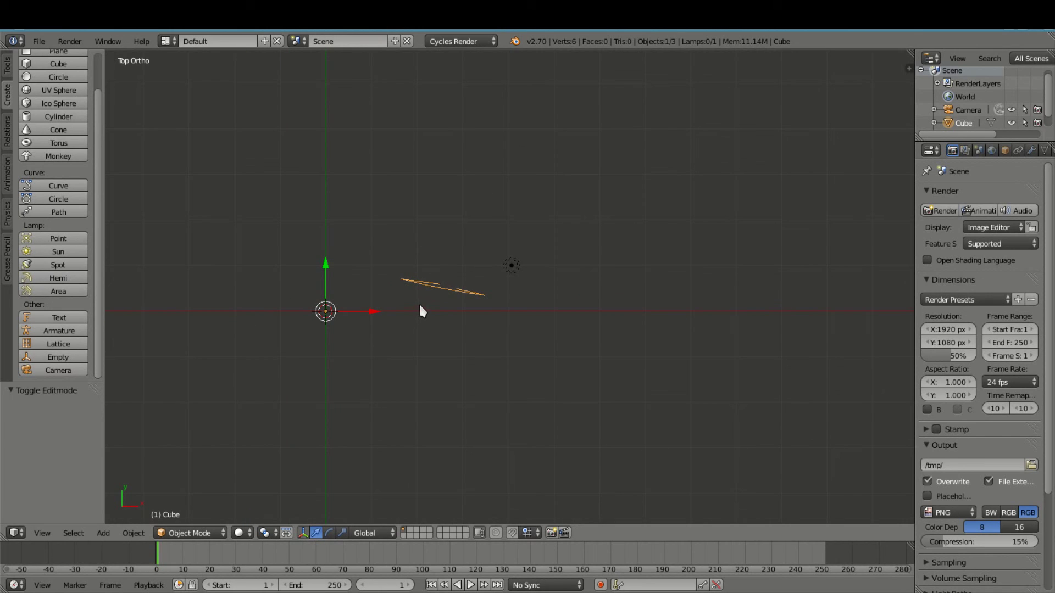
Step: Apply Set Origin > Geometry to Origin so the traced outline sits on its object origin
key(shift+ctrl+alt+c)
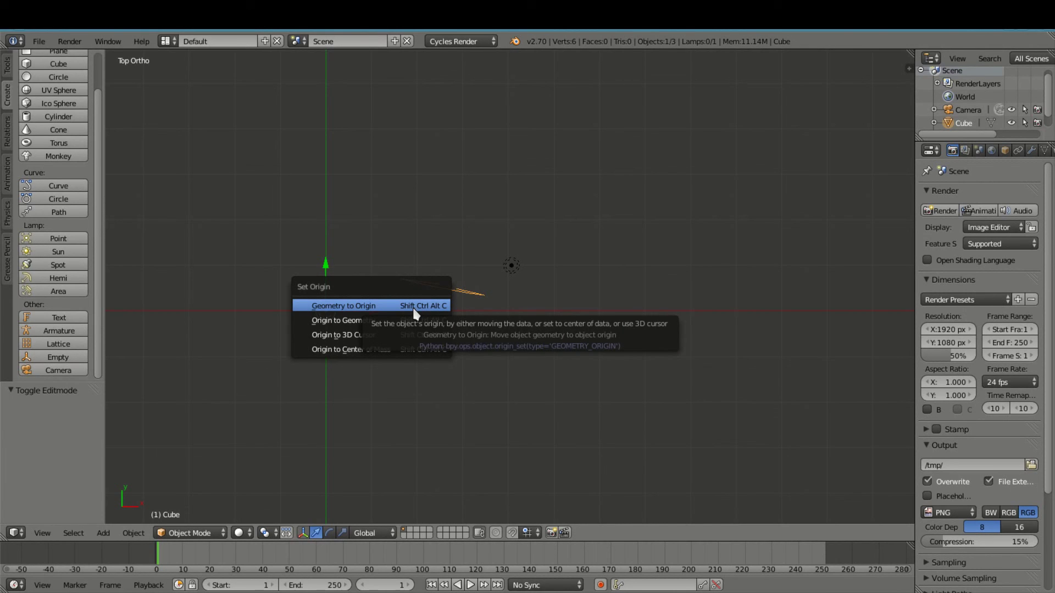
click(362, 310)
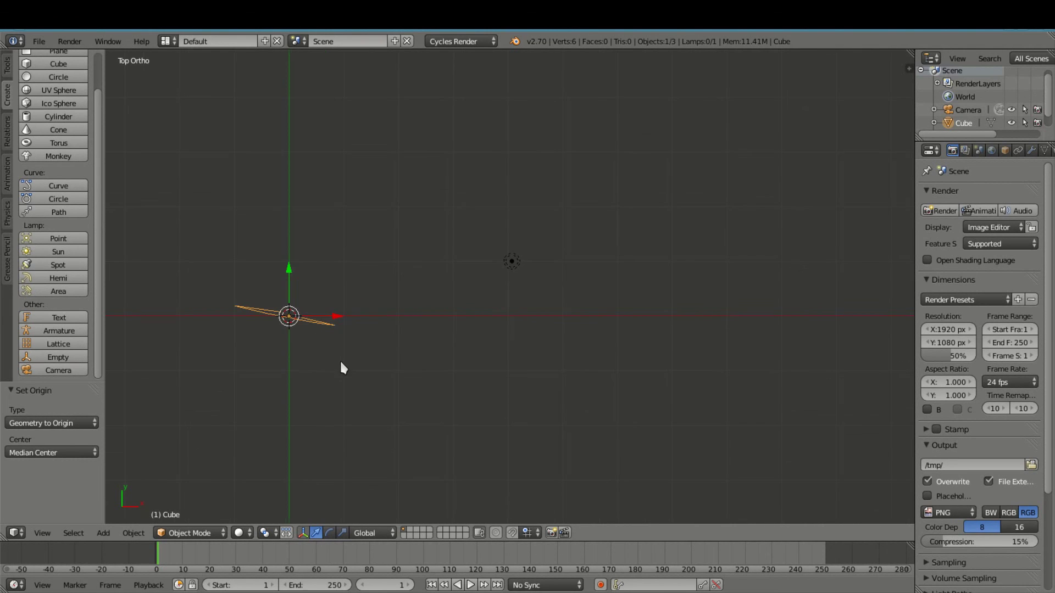
middle_drag(342, 368, 353, 299)
middle_drag(287, 386, 288, 325)
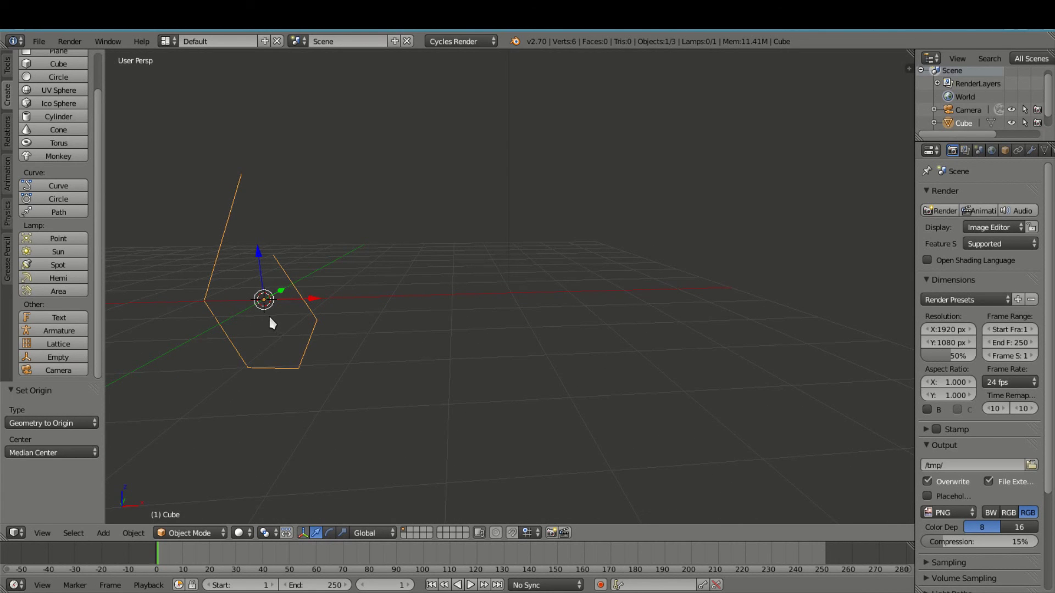
key(g)
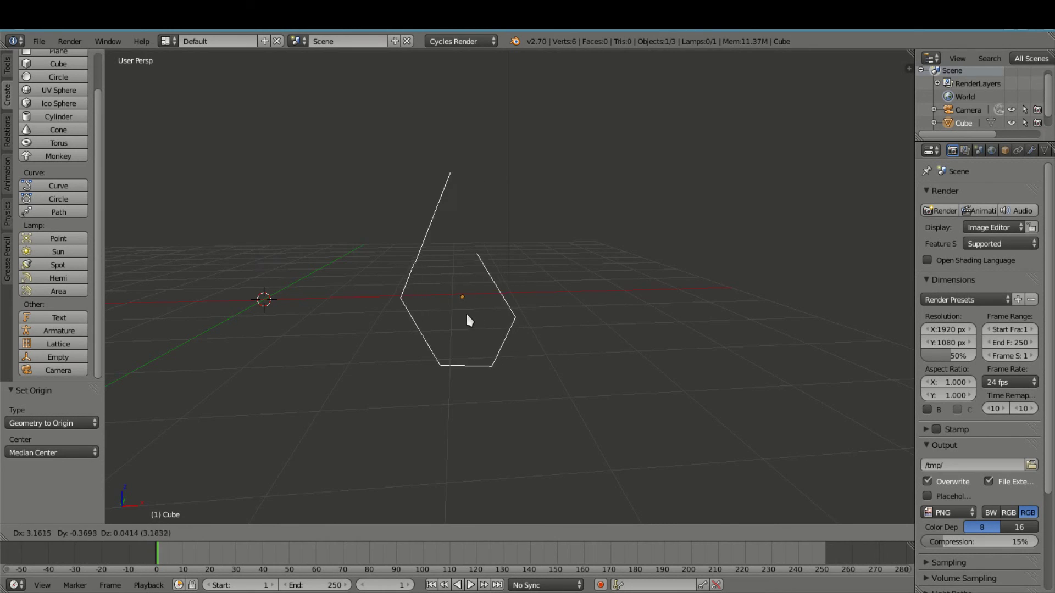
key(Escape)
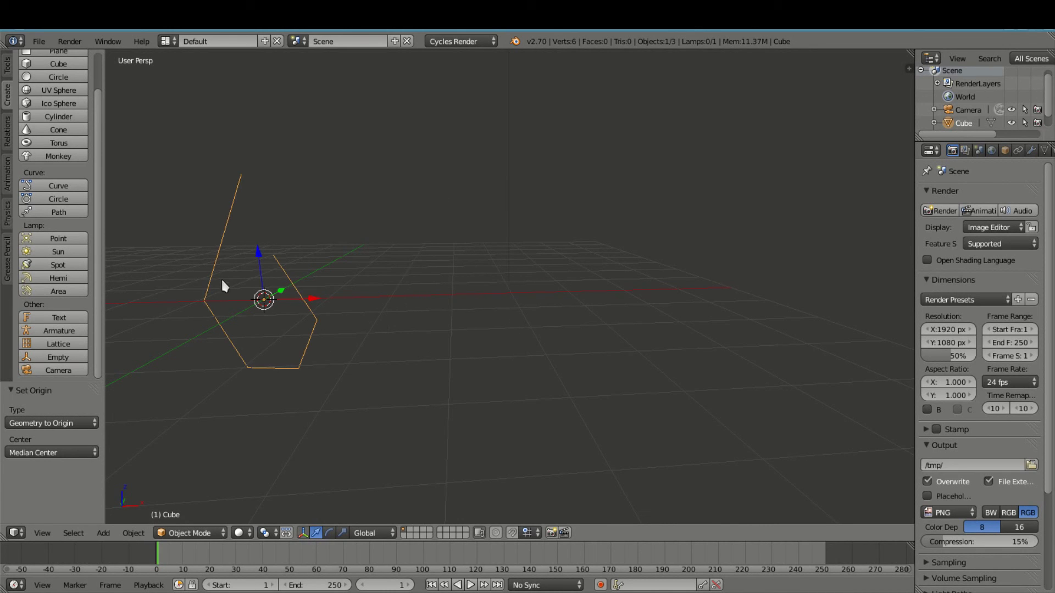
middle_drag(263, 321, 318, 384)
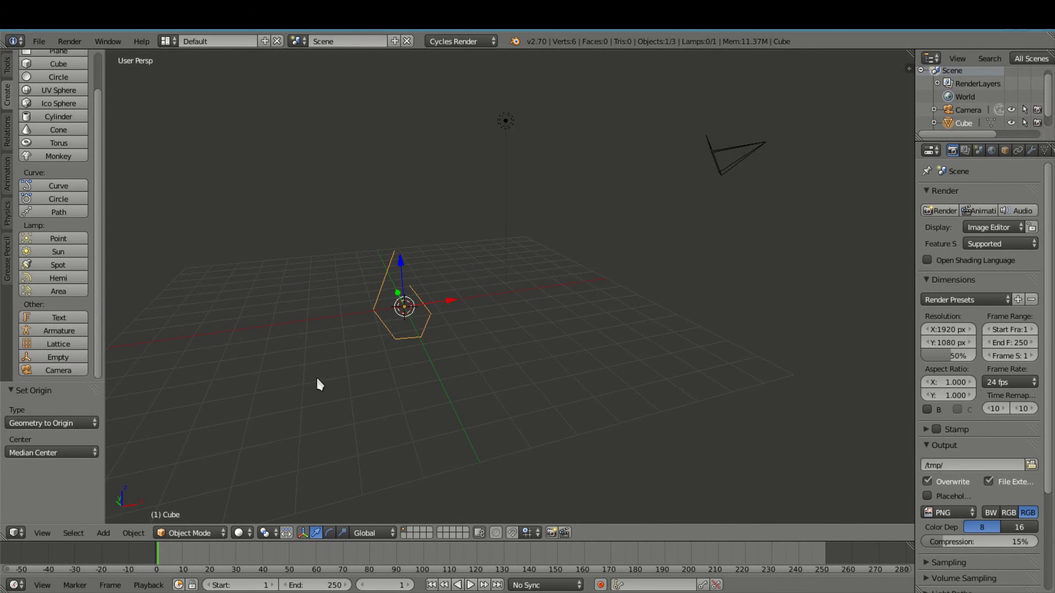